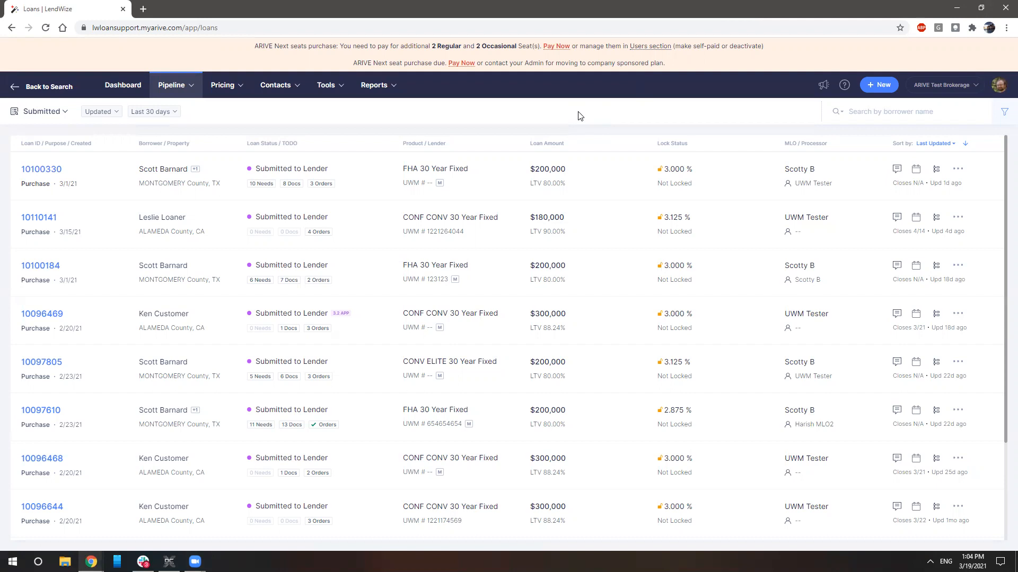
# Step: Open the user settings from the account profile
pyautogui.click(999, 91)
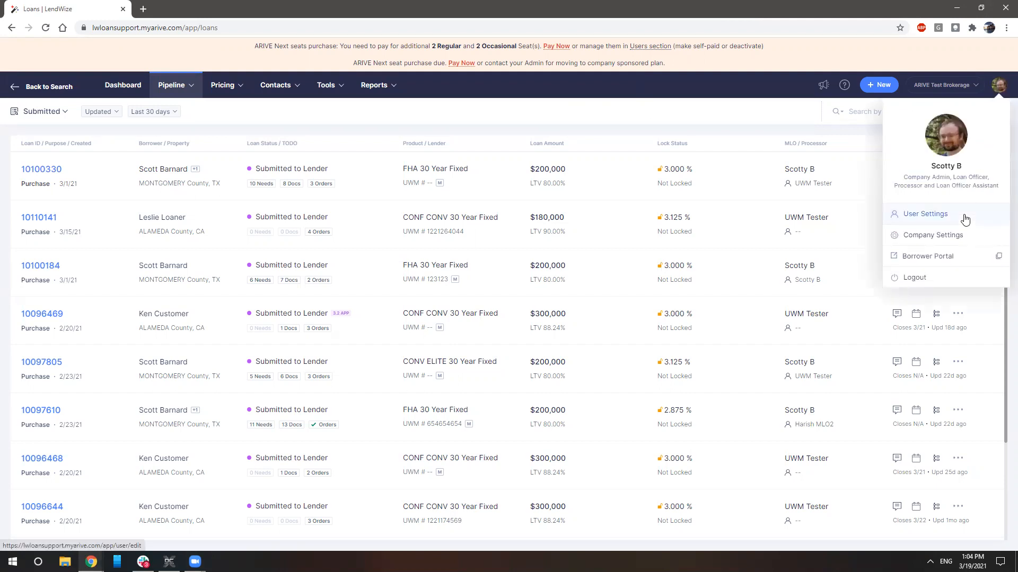
pyautogui.click(998, 90)
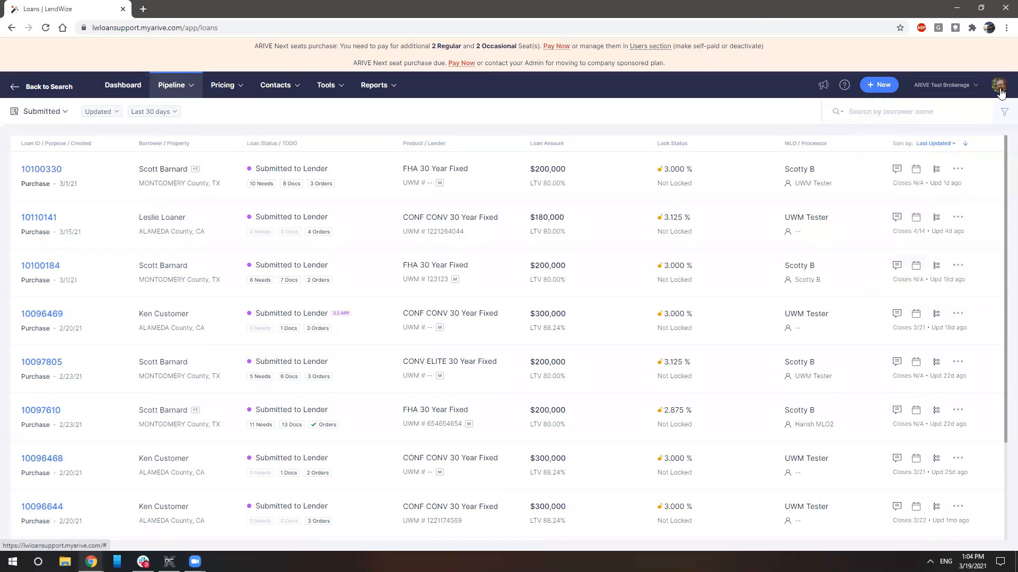
pyautogui.click(999, 90)
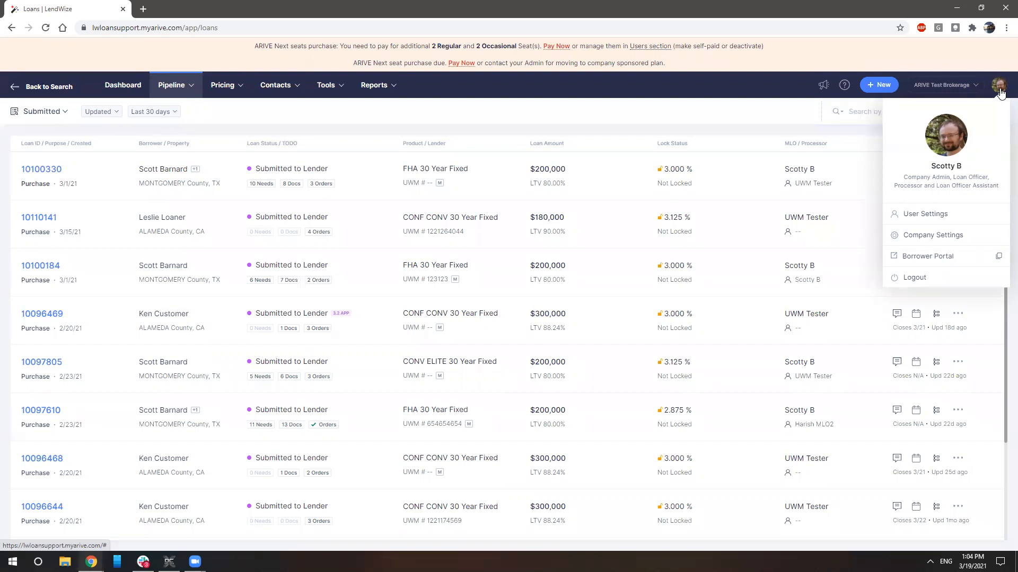
pyautogui.click(951, 217)
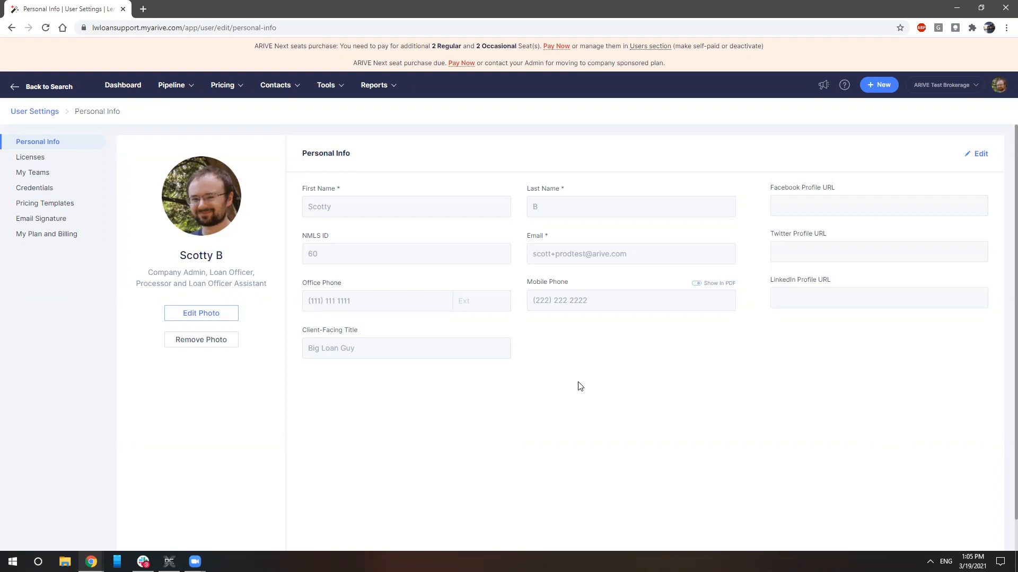
# Step: Open the personal info for editing, review the email, mobile phone, PDF display option and client-facing title, and save the form
pyautogui.click(981, 155)
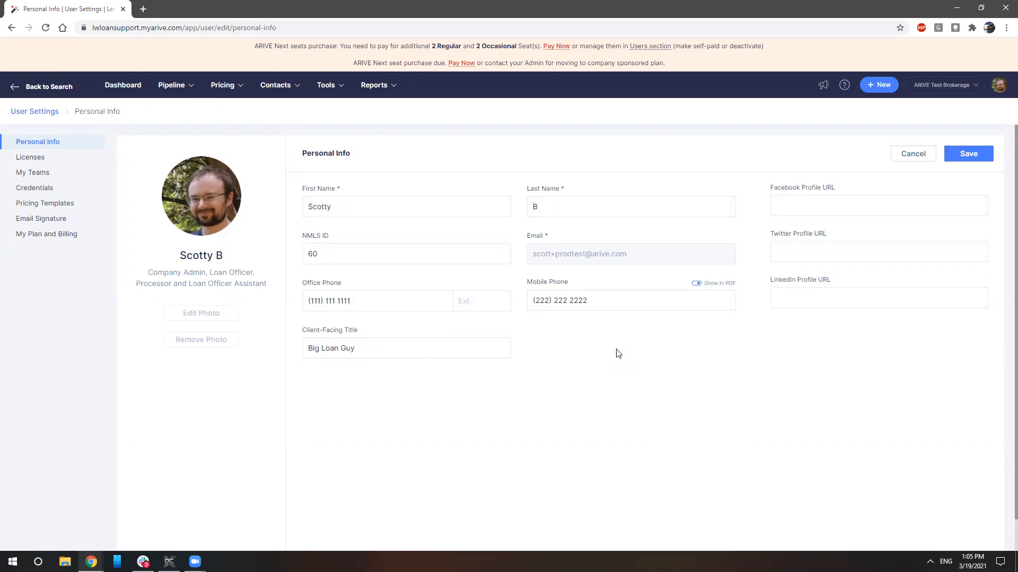
pyautogui.moveTo(629, 255); pyautogui.dragTo(536, 257)
pyautogui.click(556, 261)
pyautogui.moveTo(611, 298); pyautogui.dragTo(523, 301)
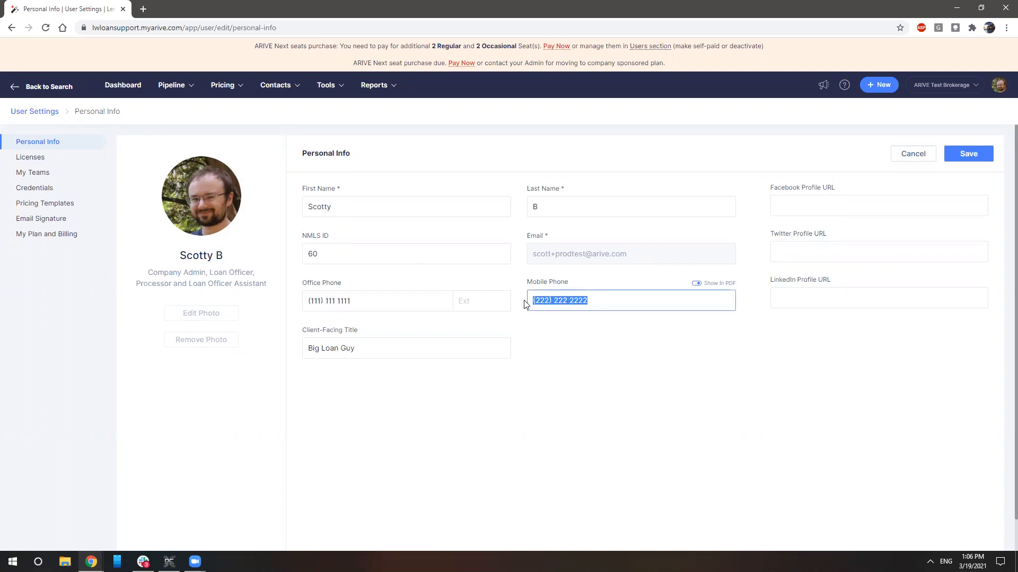
pyautogui.click(697, 284)
pyautogui.click(673, 345)
pyautogui.moveTo(400, 350); pyautogui.dragTo(268, 348)
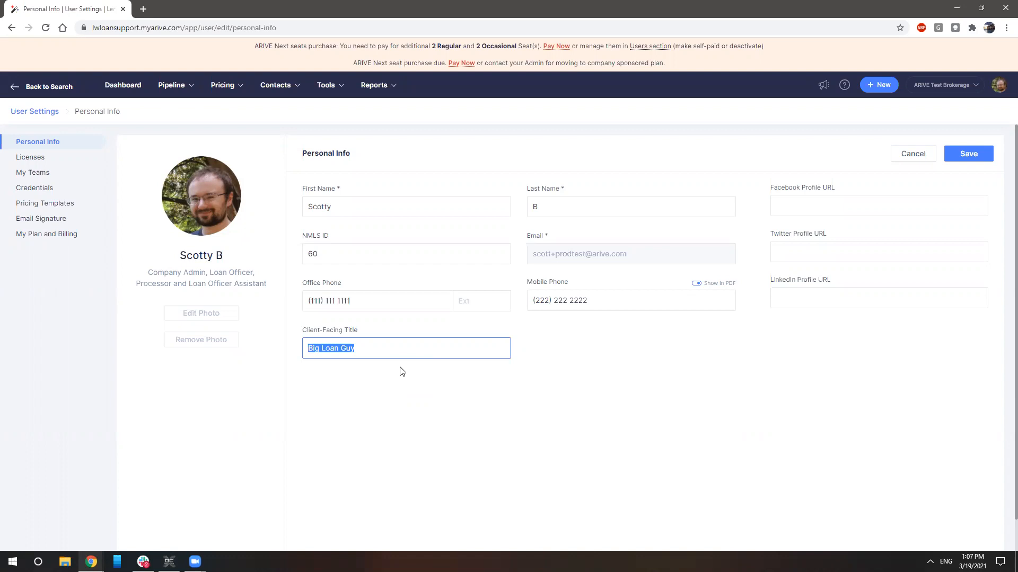
pyautogui.click(402, 371)
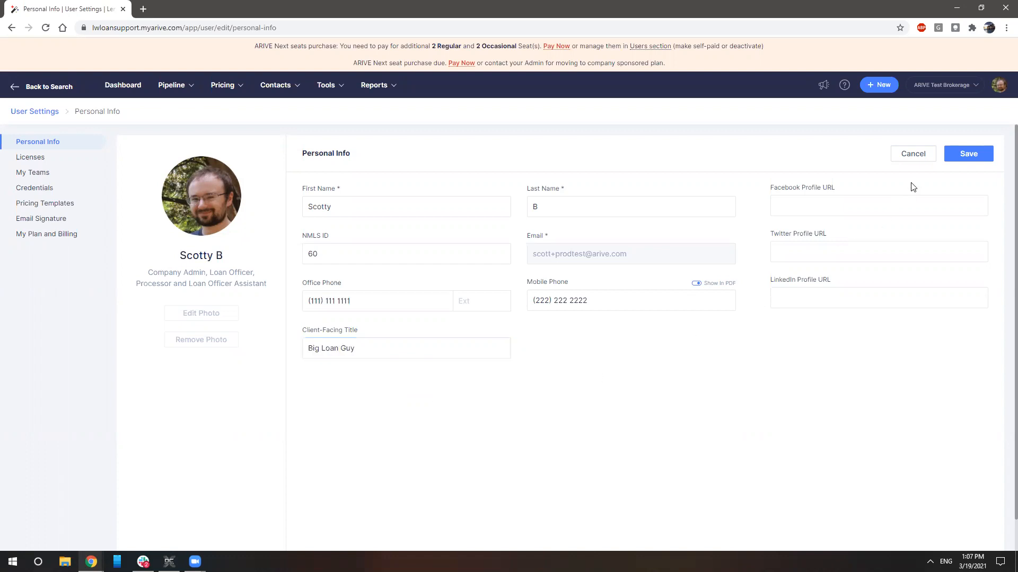
pyautogui.click(959, 161)
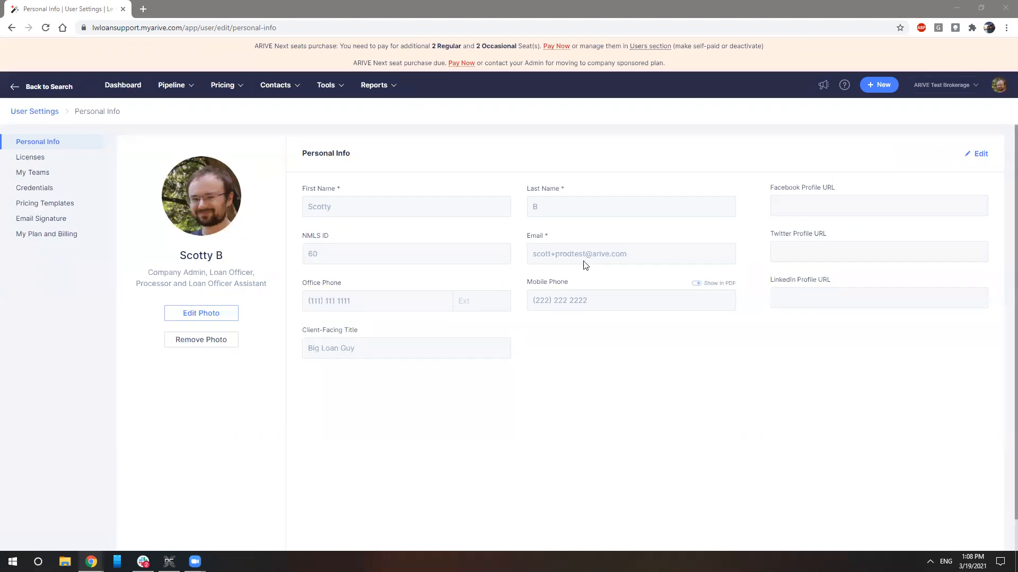
pyautogui.click(451, 397)
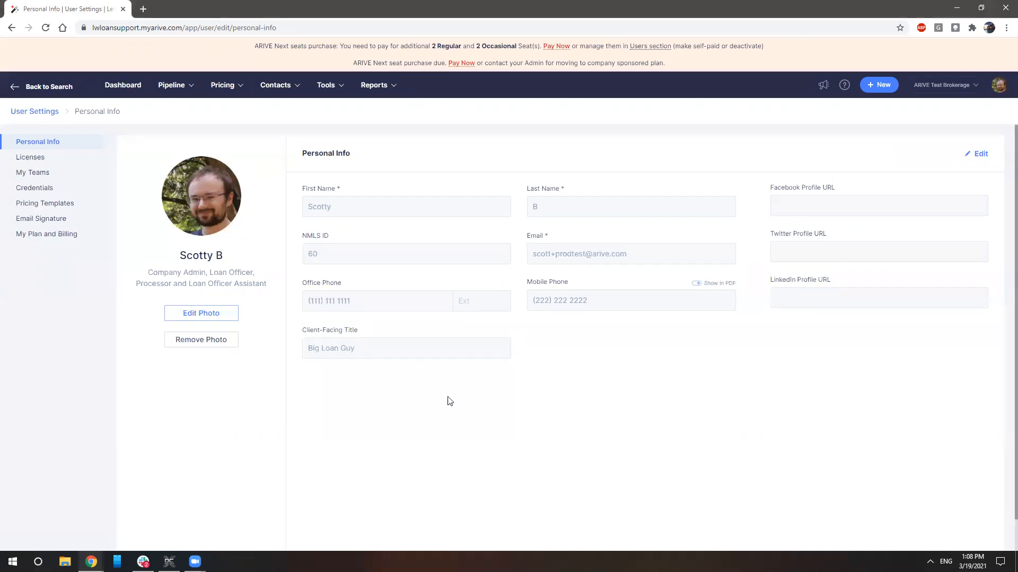
# Step: Load a replacement profile photo from the Samples and Tests folder into the photo editor
pyautogui.click(211, 321)
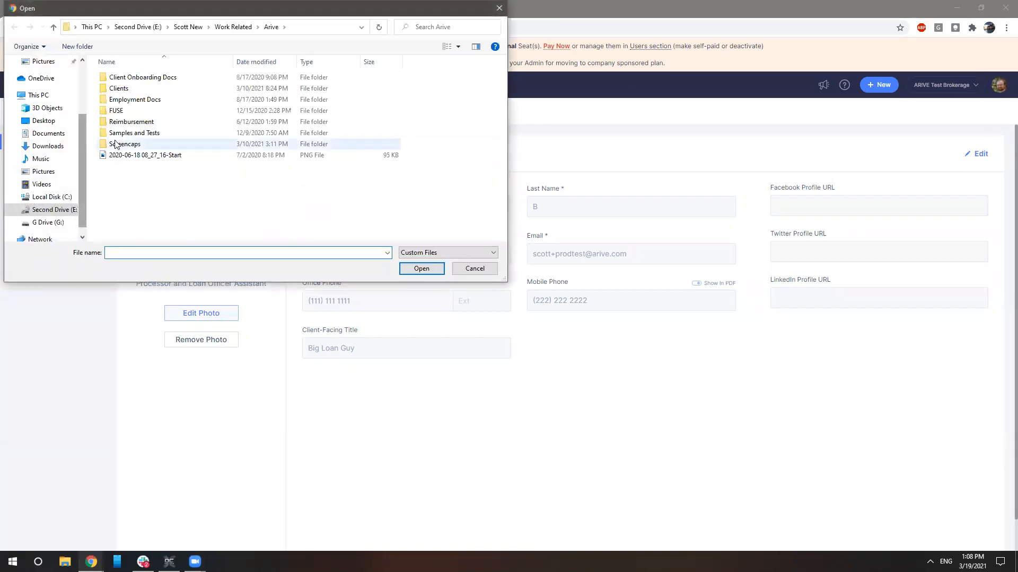
pyautogui.doubleClick(152, 133)
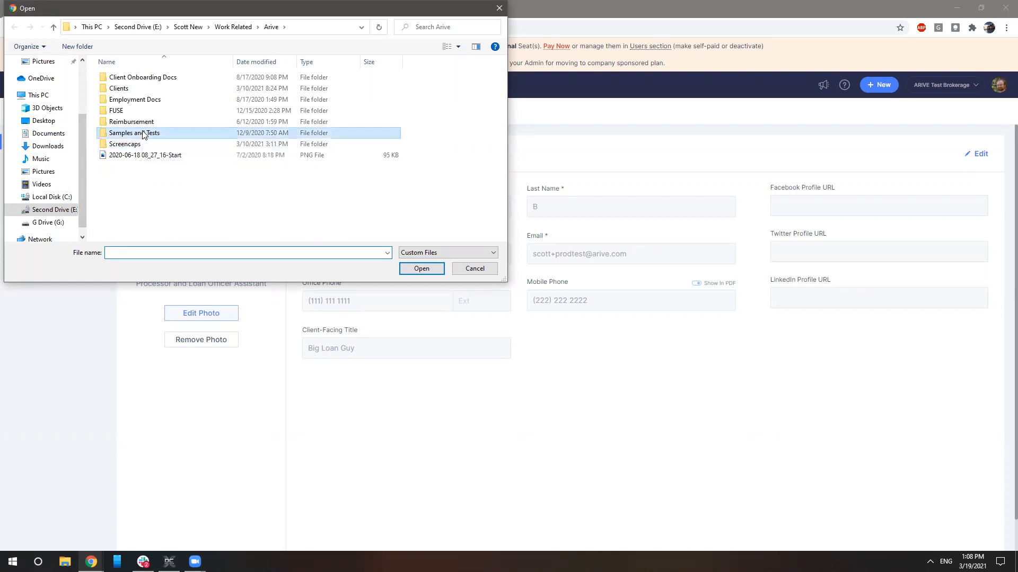
pyautogui.click(200, 126)
pyautogui.click(414, 270)
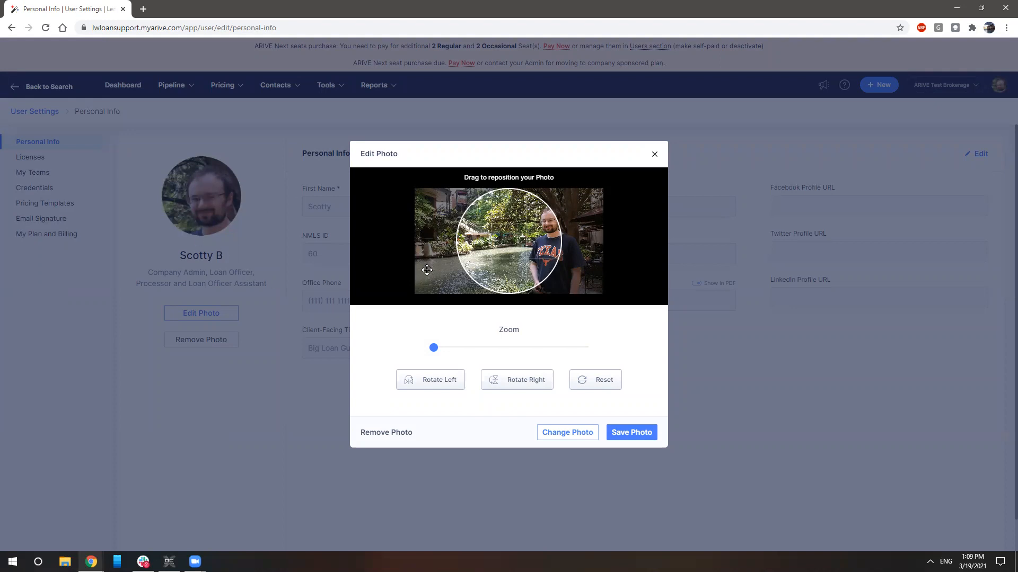
# Step: Reposition the new photo in the crop circle, rotate it left through a full turn, and reset the adjustments
pyautogui.moveTo(536, 253)
pyautogui.mouseDown()
pyautogui.moveTo(508, 257)
pyautogui.moveTo(580, 259)
pyautogui.moveTo(539, 263)
pyautogui.mouseUp()
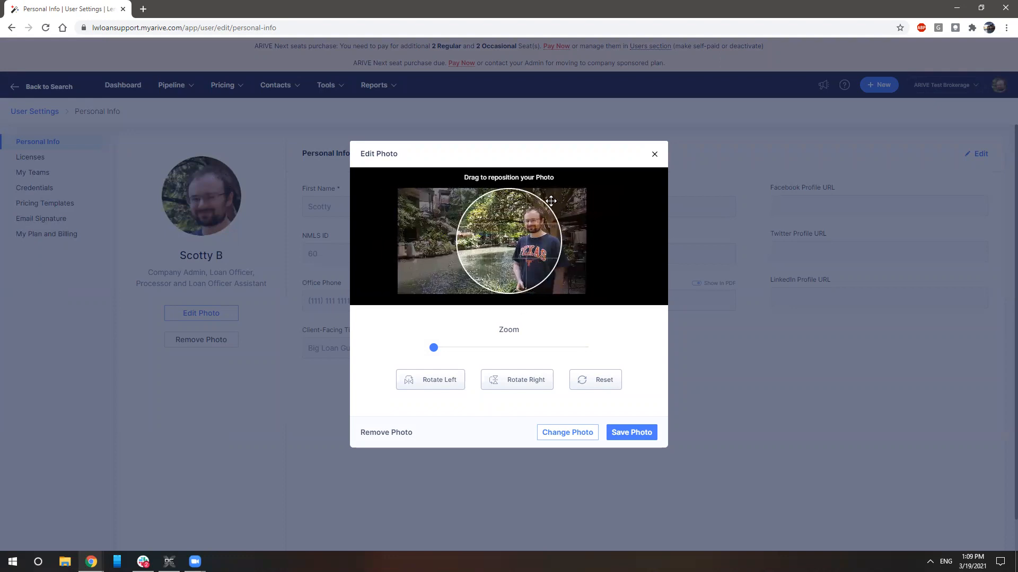
pyautogui.moveTo(516, 249)
pyautogui.mouseDown()
pyautogui.moveTo(528, 250)
pyautogui.moveTo(506, 255)
pyautogui.mouseUp()
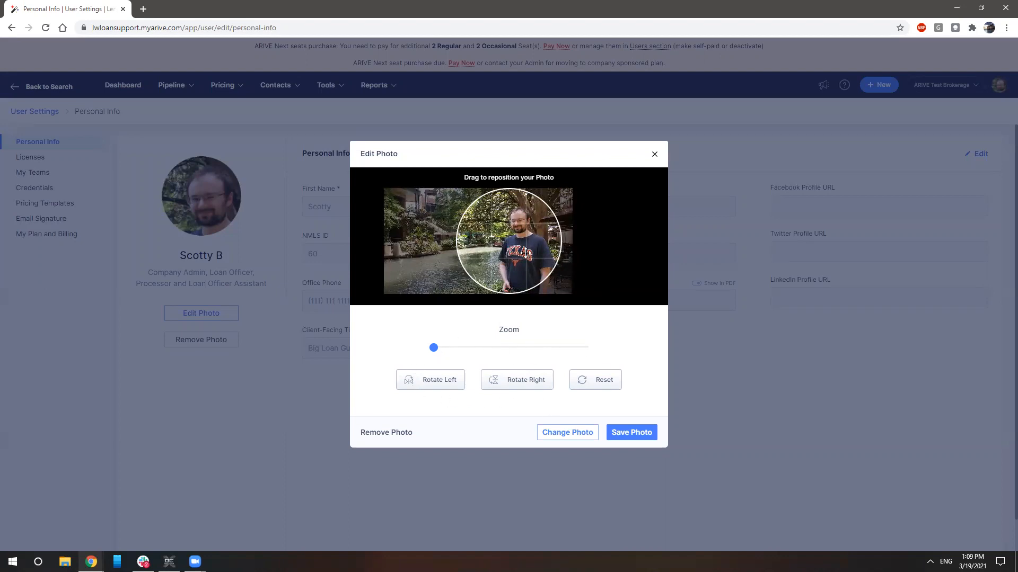
pyautogui.click(442, 382)
pyautogui.click(443, 382)
pyautogui.click(443, 382)
pyautogui.click(443, 383)
pyautogui.moveTo(503, 254); pyautogui.dragTo(493, 255)
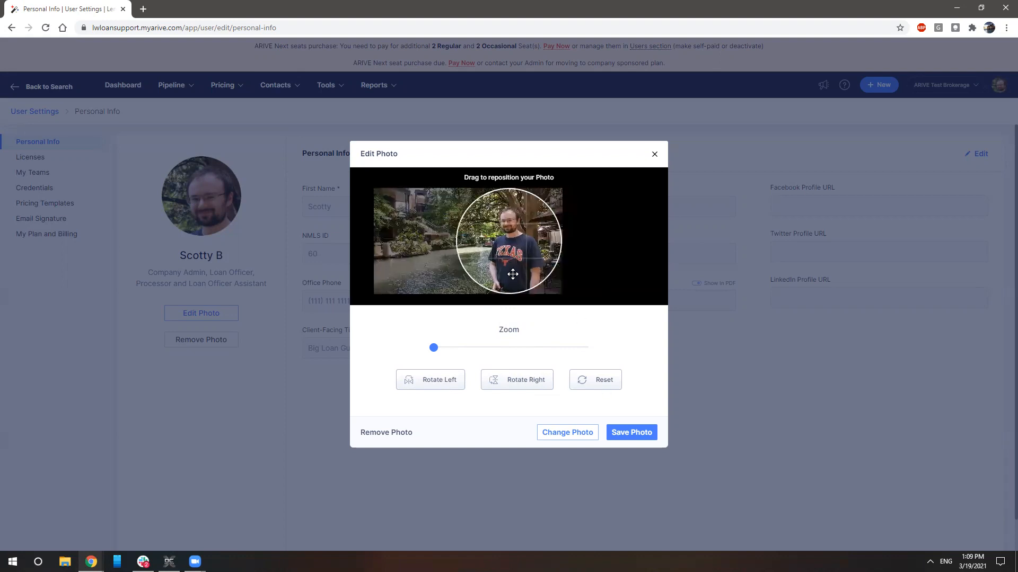
pyautogui.click(591, 391)
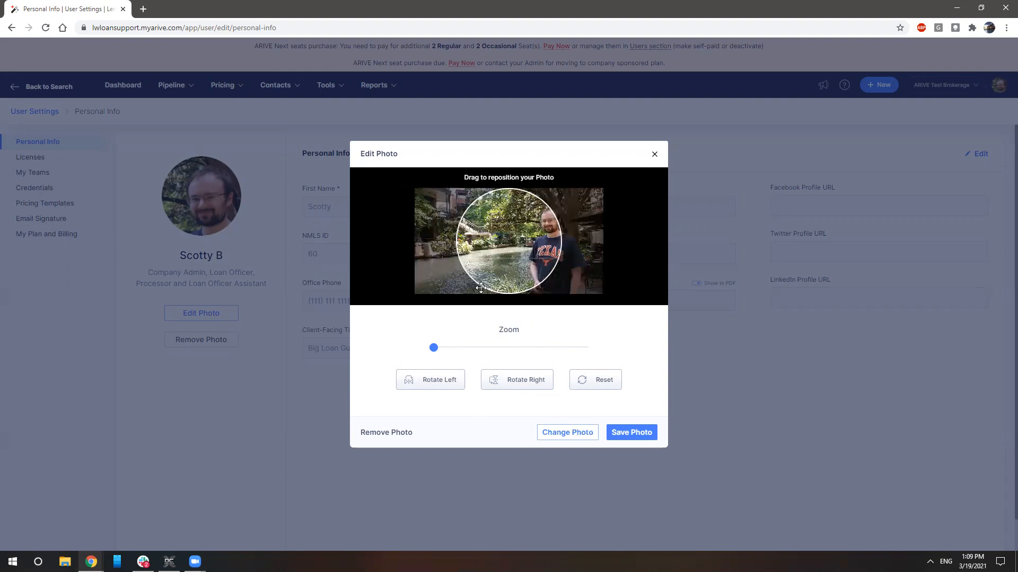
# Step: Zoom in and centre the face in the crop circle, and close the photo editor without saving
pyautogui.moveTo(518, 255); pyautogui.dragTo(482, 253)
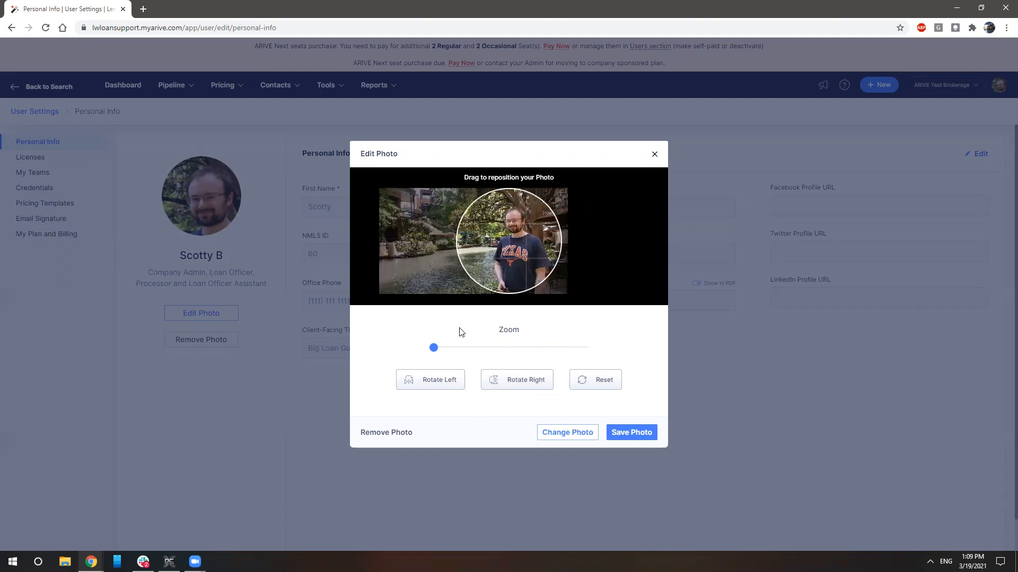
pyautogui.moveTo(433, 351)
pyautogui.mouseDown()
pyautogui.moveTo(509, 361)
pyautogui.moveTo(550, 349)
pyautogui.moveTo(503, 369)
pyautogui.moveTo(433, 359)
pyautogui.moveTo(447, 353)
pyautogui.mouseUp()
pyautogui.moveTo(541, 212); pyautogui.dragTo(532, 264)
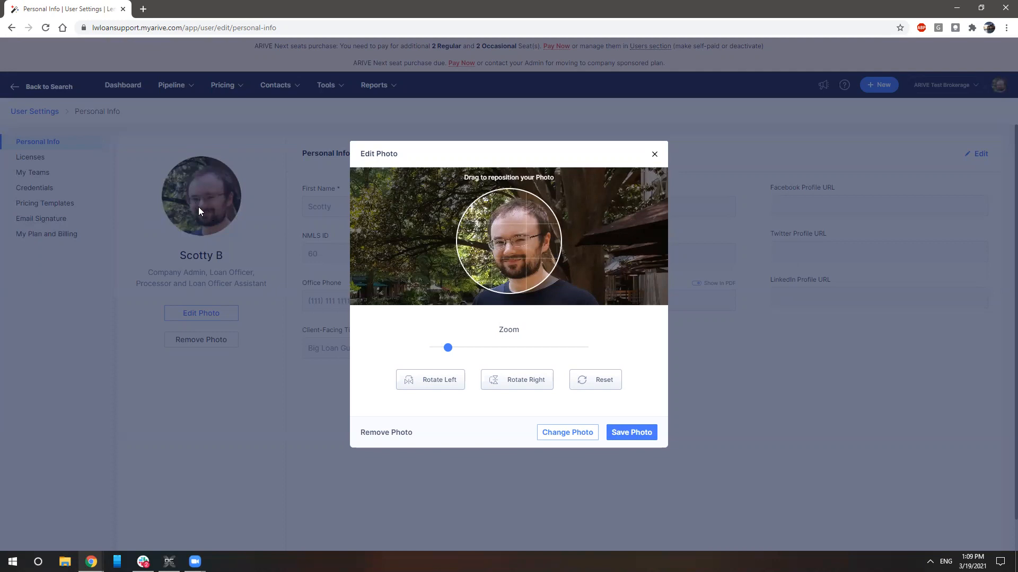
pyautogui.click(655, 156)
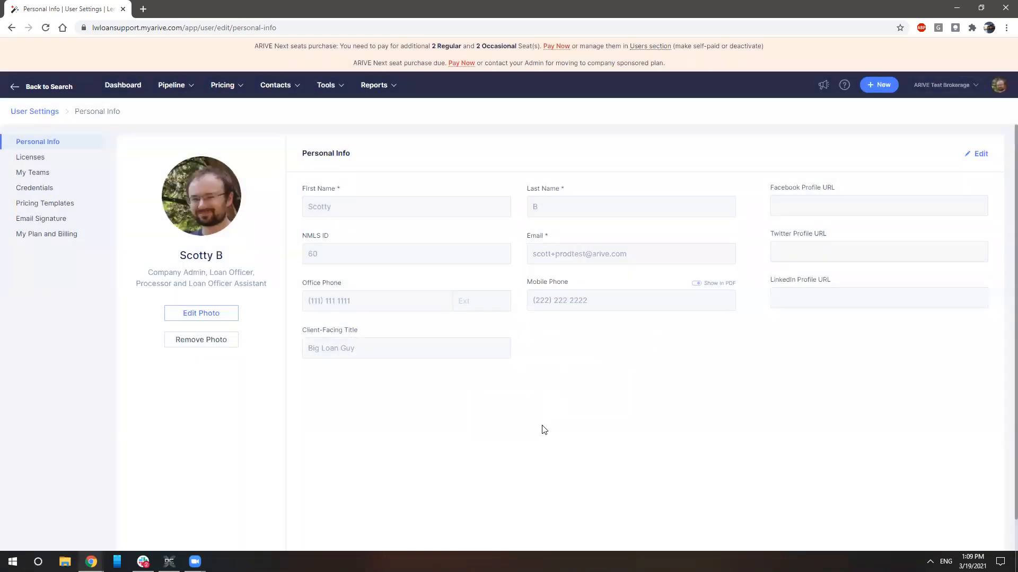
# Step: Fill in a new license with a license number, Connecticut as state, renewed through 2021, and authorized to conduct business
pyautogui.click(52, 163)
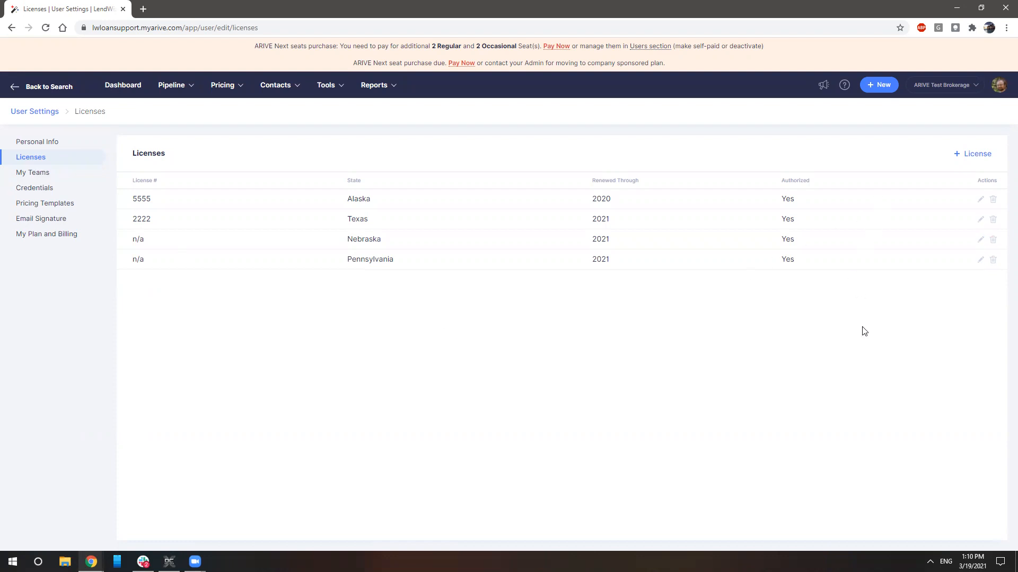
pyautogui.click(974, 154)
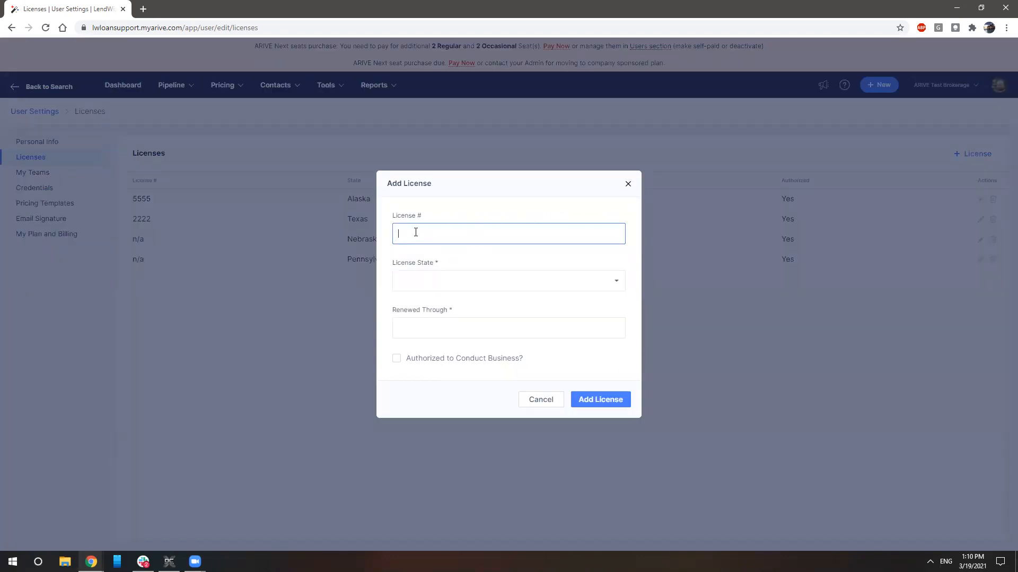
pyautogui.write('65465465')
pyautogui.click(450, 286)
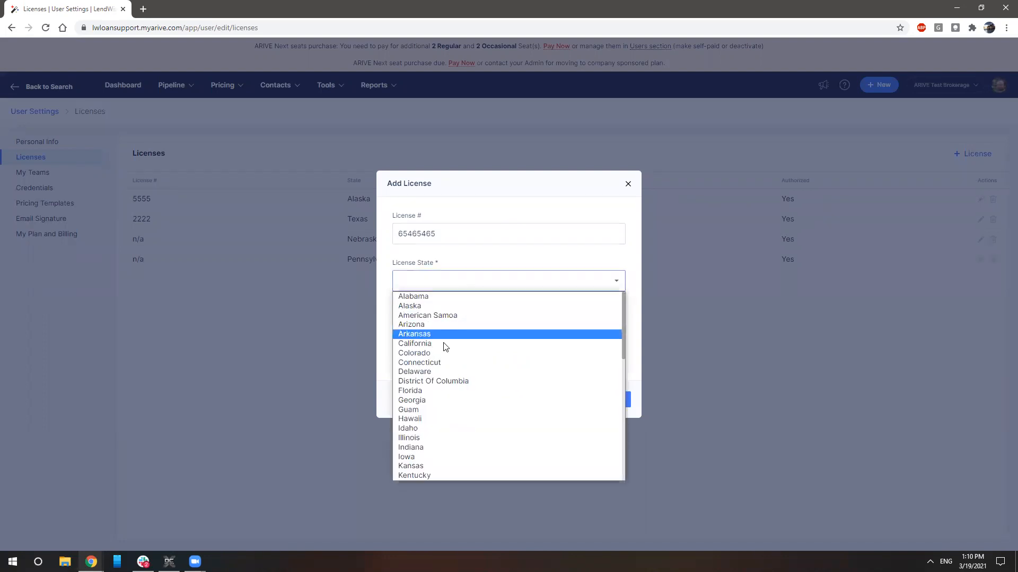
pyautogui.click(437, 365)
pyautogui.click(427, 323)
pyautogui.write('2021')
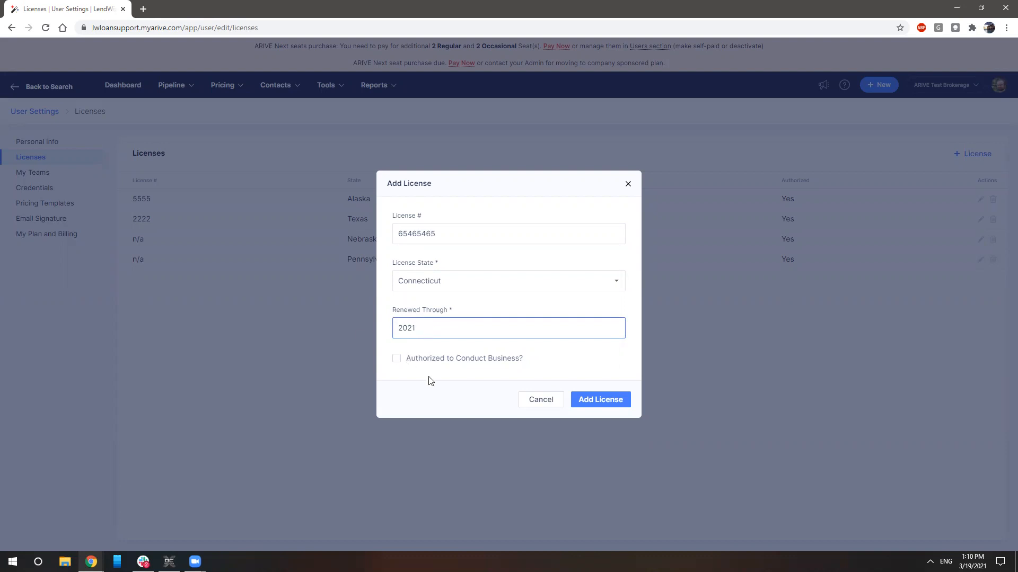
pyautogui.click(396, 360)
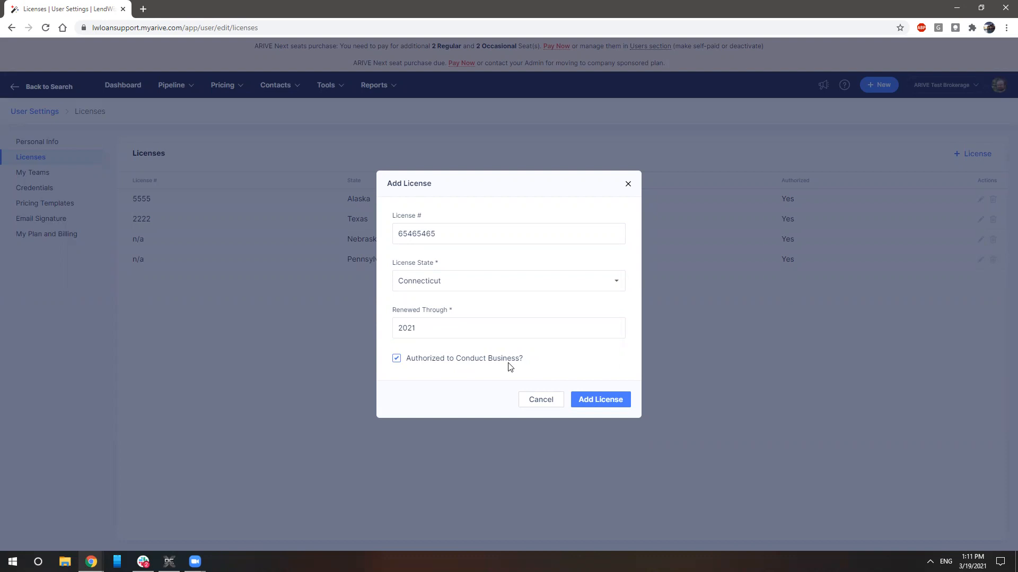
# Step: Change the new license's number to n/a and its state to Texas, and cancel adding it
pyautogui.moveTo(445, 234); pyautogui.dragTo(348, 248)
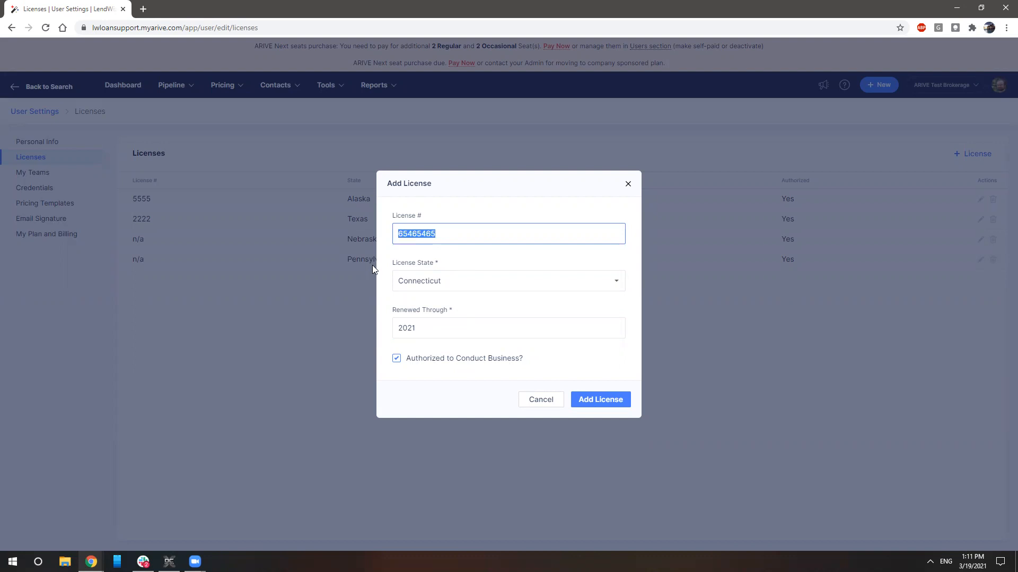
pyautogui.write('n/a')
pyautogui.click(408, 280)
pyautogui.press('t')
pyautogui.press('Down')
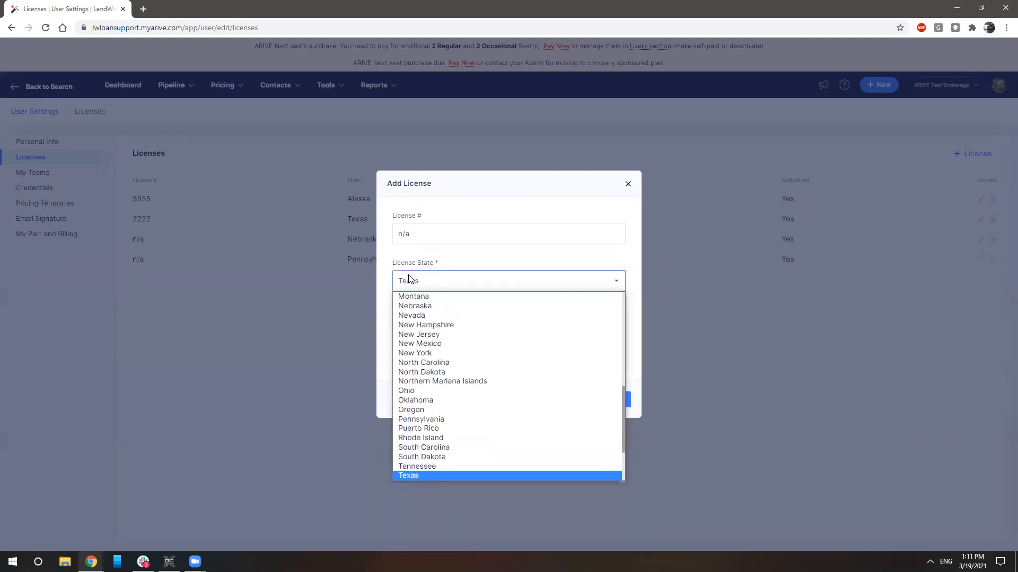
pyautogui.press('Return')
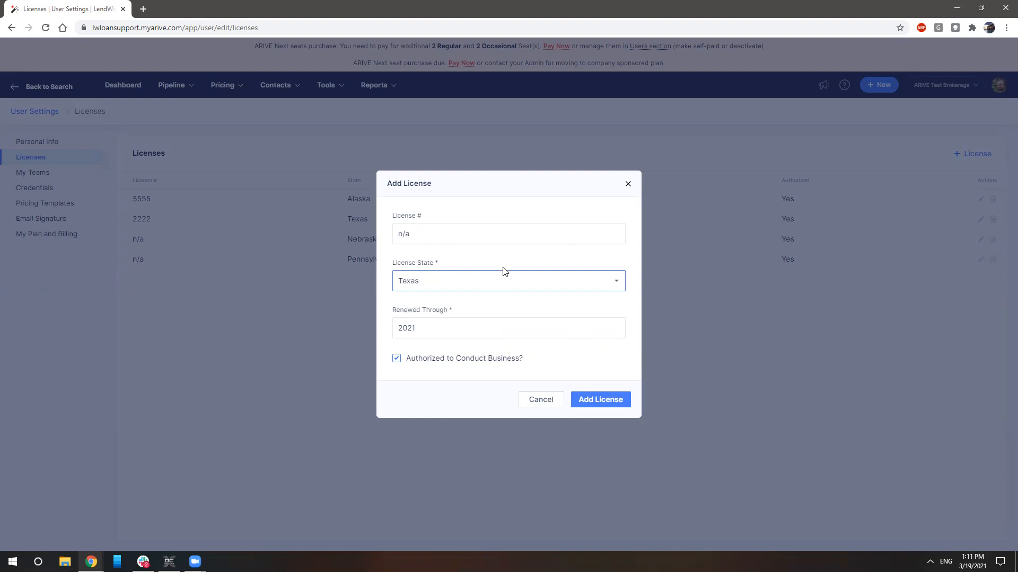
pyautogui.click(541, 401)
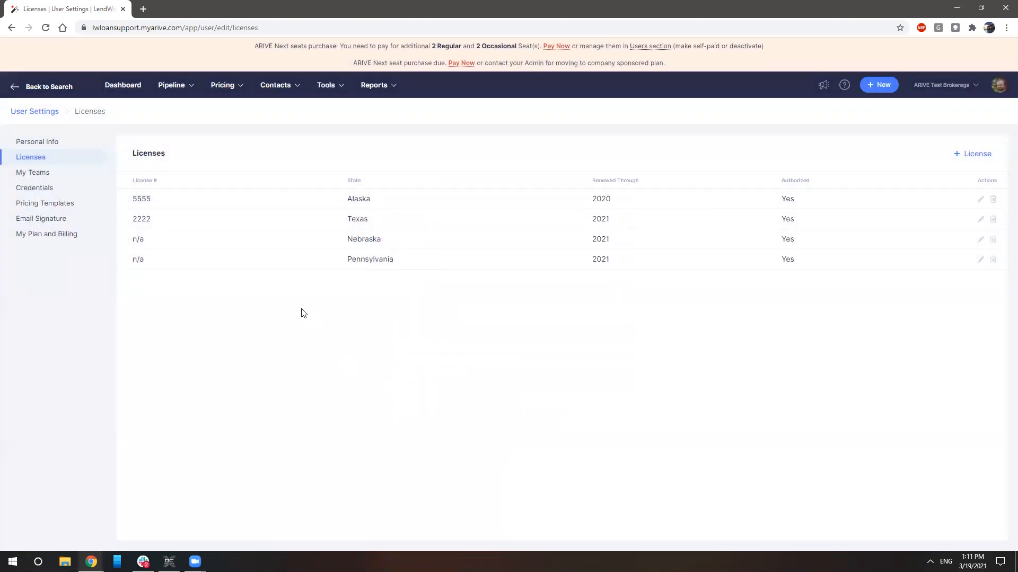
# Step: Open the team settings and review the loan officer assistants and loan processors
pyautogui.click(67, 172)
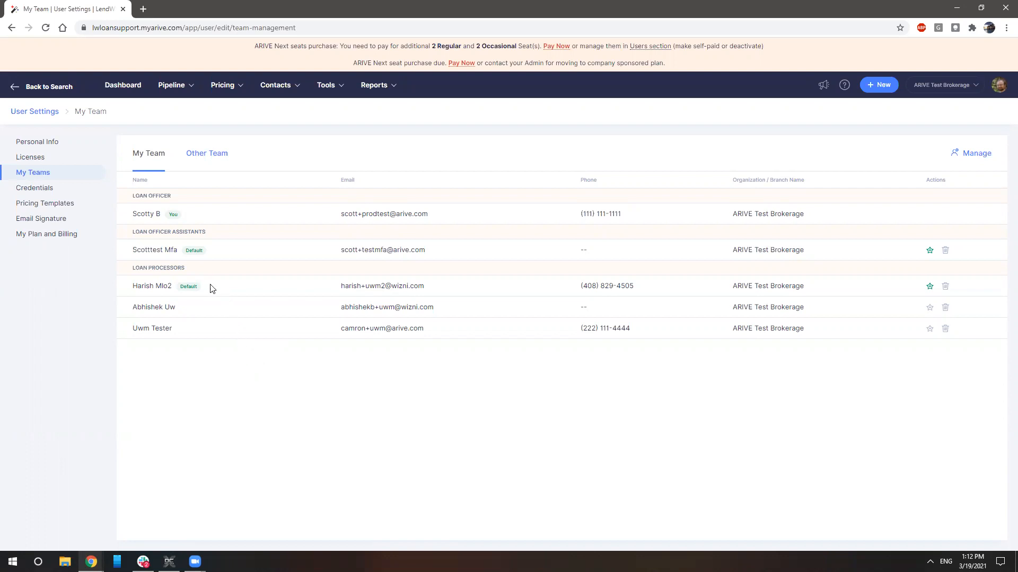
pyautogui.doubleClick(201, 234)
pyautogui.doubleClick(175, 268)
pyautogui.click(185, 302)
pyautogui.moveTo(133, 289); pyautogui.dragTo(206, 345)
pyautogui.click(206, 369)
# Step: Add the first listed user as a loan officer assistant and check which loan processors are selected for the team
pyautogui.click(961, 155)
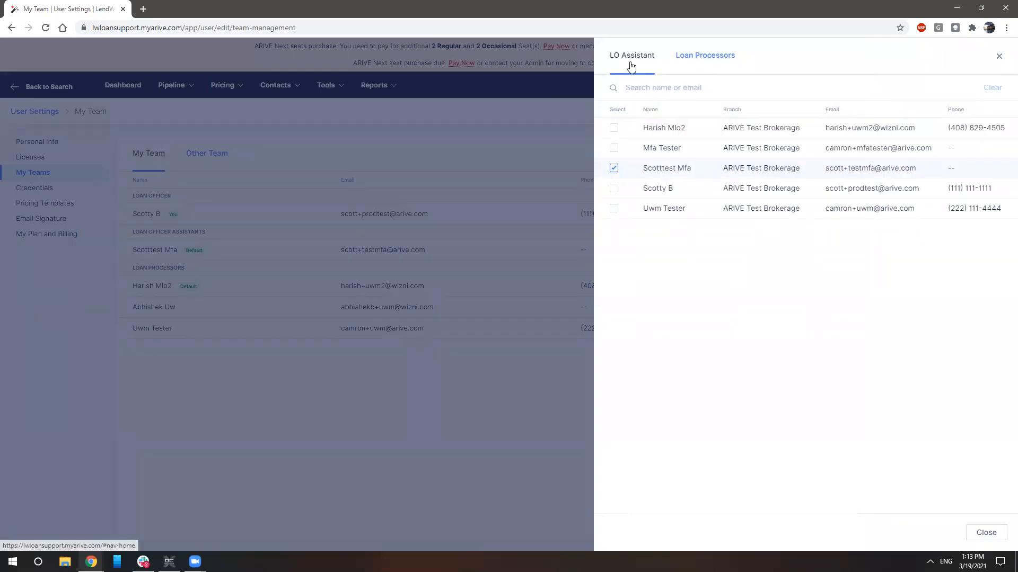
pyautogui.click(614, 129)
pyautogui.click(706, 63)
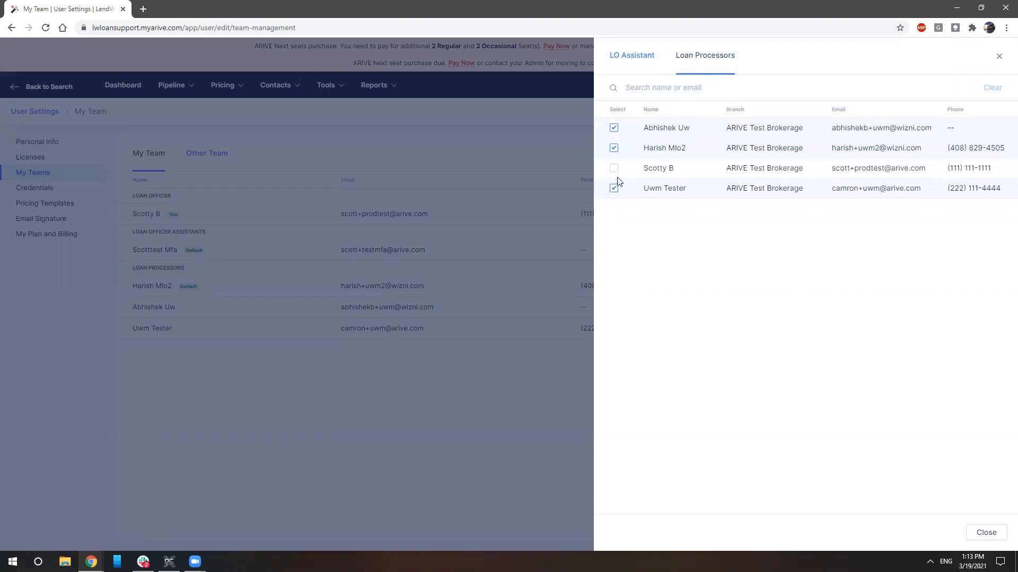
pyautogui.click(981, 532)
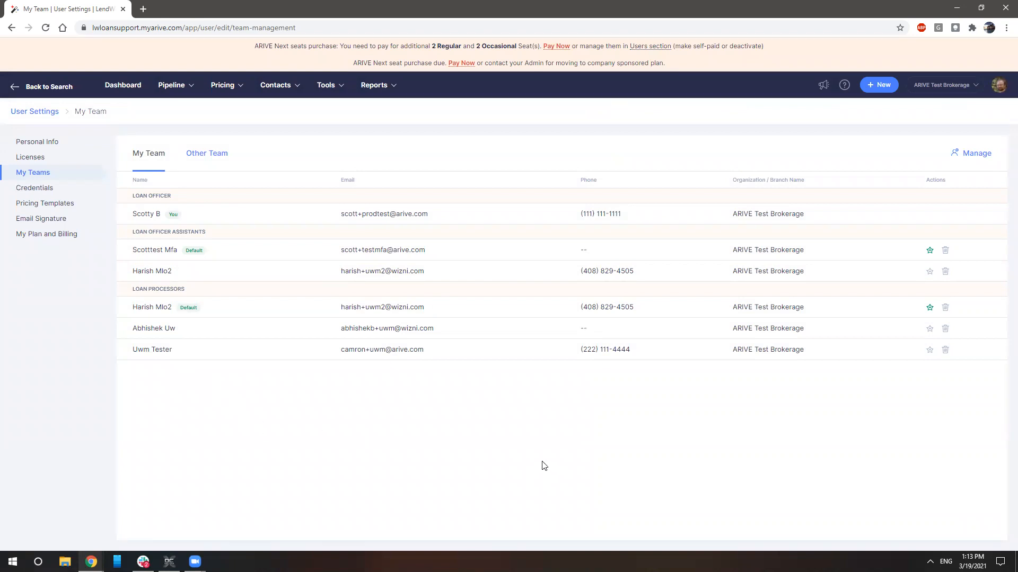
# Step: Check which loan officer assistant and which loan processor are marked as default on the team
pyautogui.tripleClick(200, 252)
pyautogui.click(189, 310)
pyautogui.tripleClick(189, 309)
pyautogui.click(218, 336)
# Step: Open the credentials settings and choose Advantage Credit as the credit vendor
pyautogui.click(80, 189)
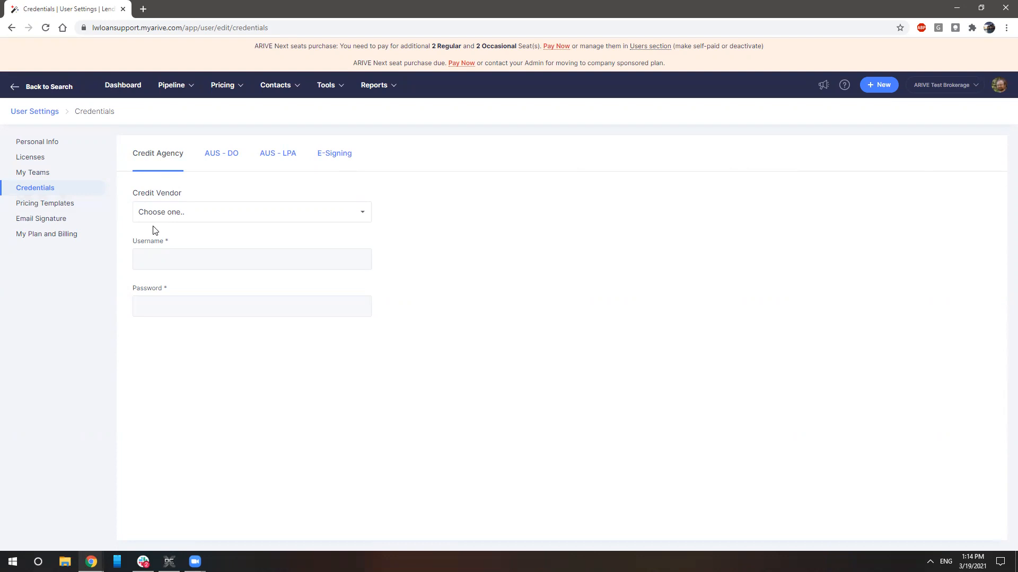
pyautogui.click(208, 218)
pyautogui.click(224, 237)
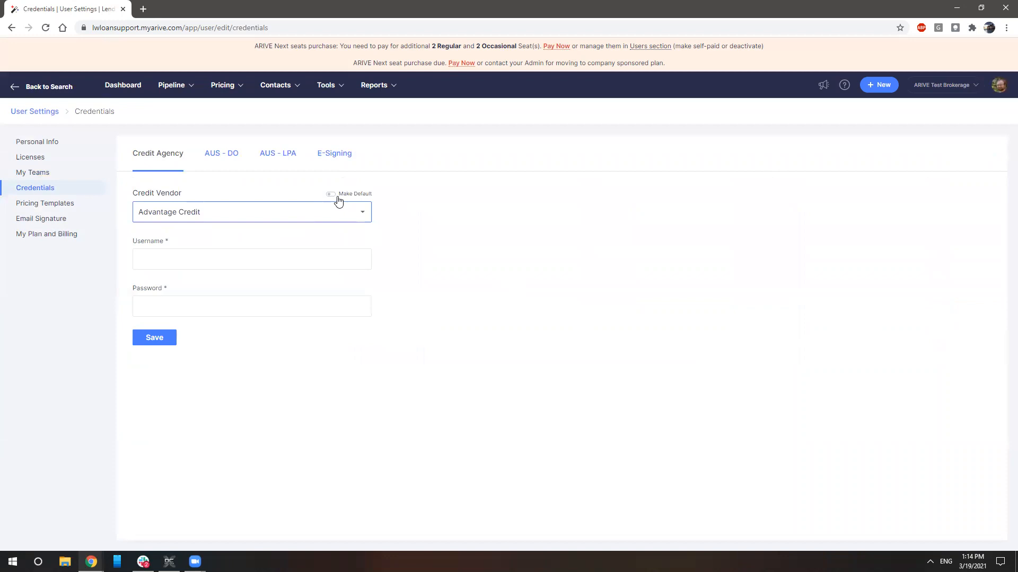
# Step: Make Advantage Credit the default credit vendor and fill in its username and password
pyautogui.click(334, 195)
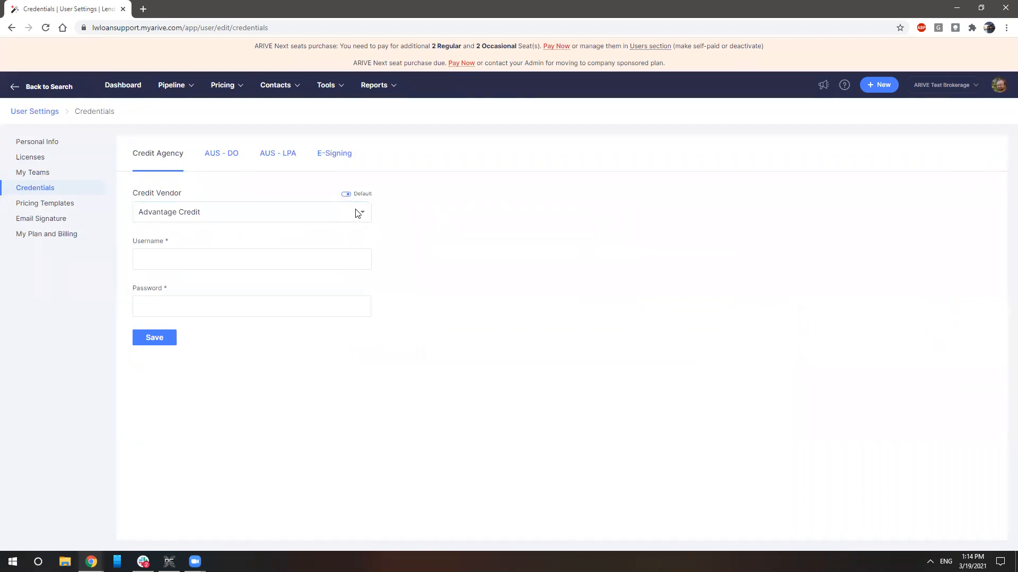
pyautogui.click(302, 259)
pyautogui.write('username')
pyautogui.press('Tab')
pyautogui.write('password')
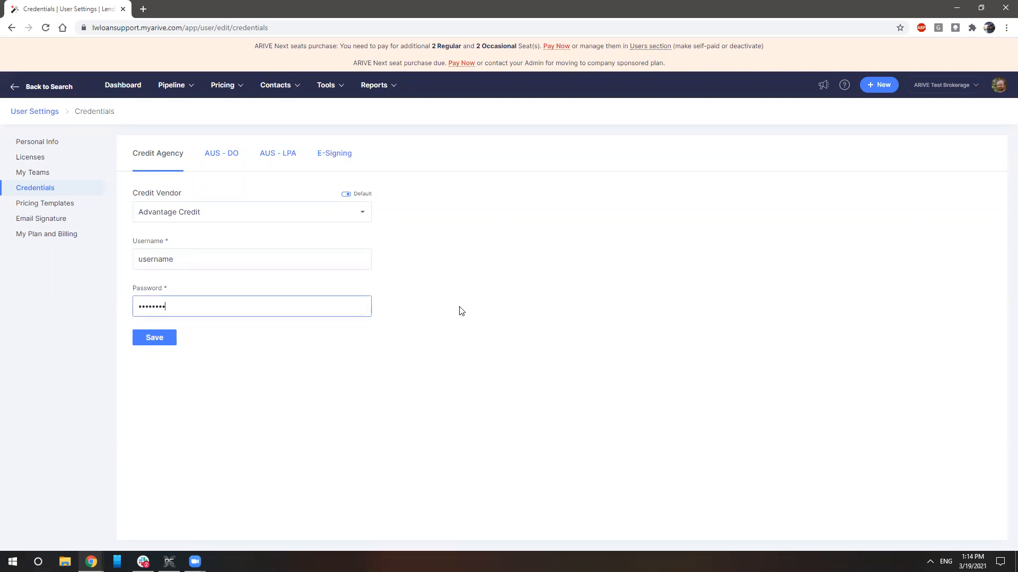
pyautogui.click(461, 311)
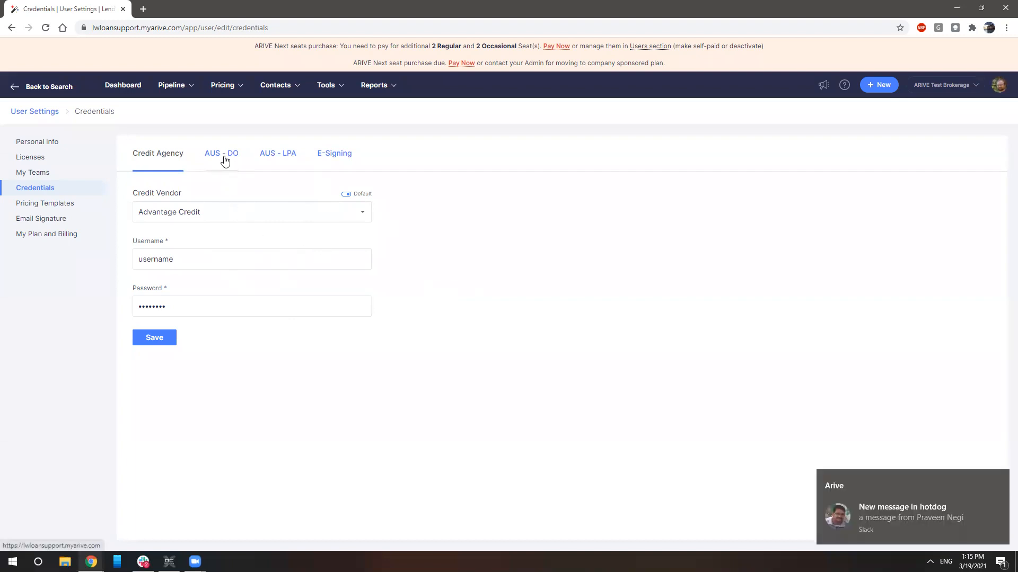
# Step: Try to save the Advantage Credit credentials and read the response under the password field
pyautogui.click(159, 341)
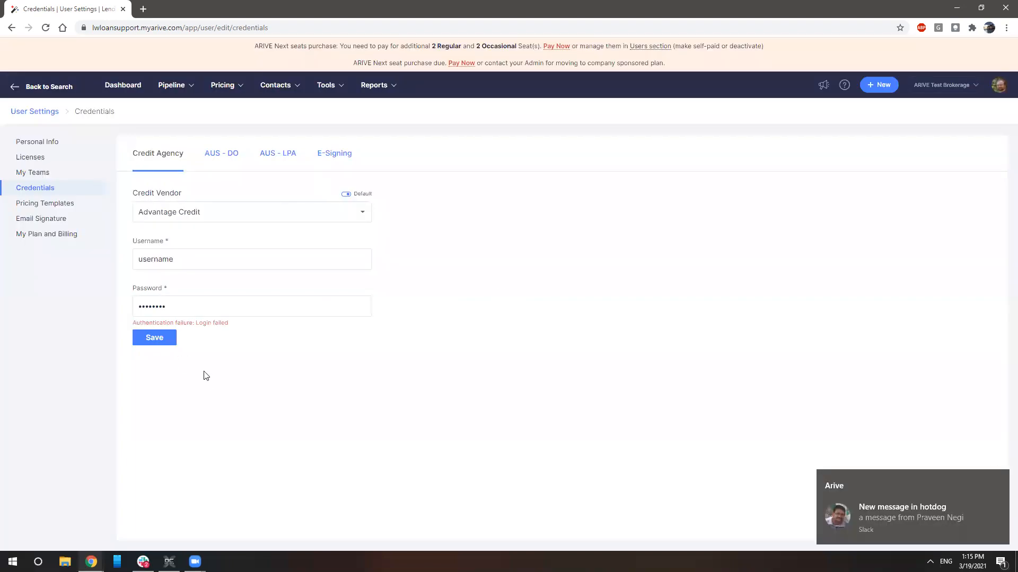
pyautogui.moveTo(228, 323); pyautogui.dragTo(193, 323)
pyautogui.click(236, 326)
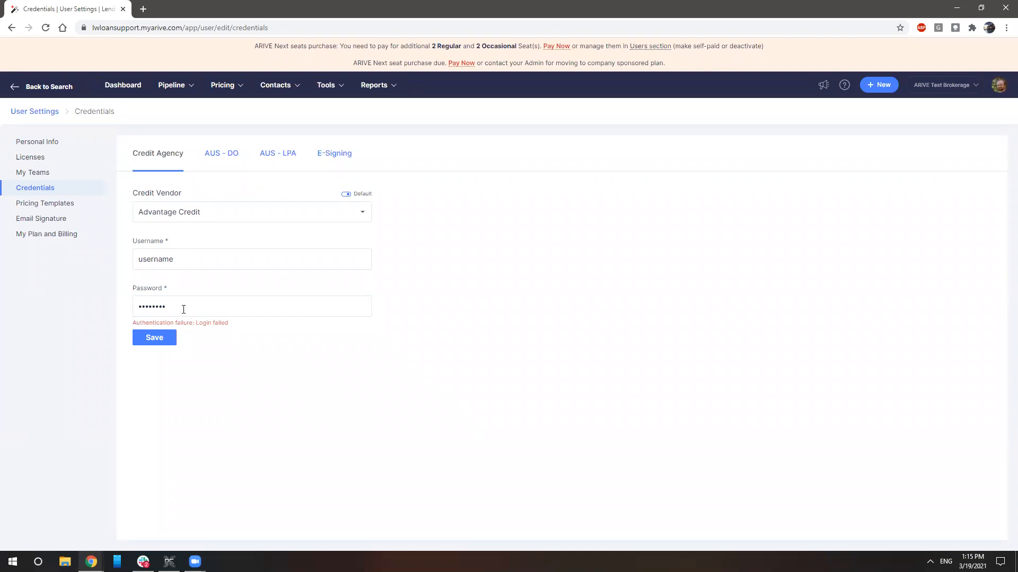
pyautogui.tripleClick(214, 323)
pyautogui.click(225, 345)
# Step: Open the AUS - DO credentials and fill in the username and password
pyautogui.click(220, 158)
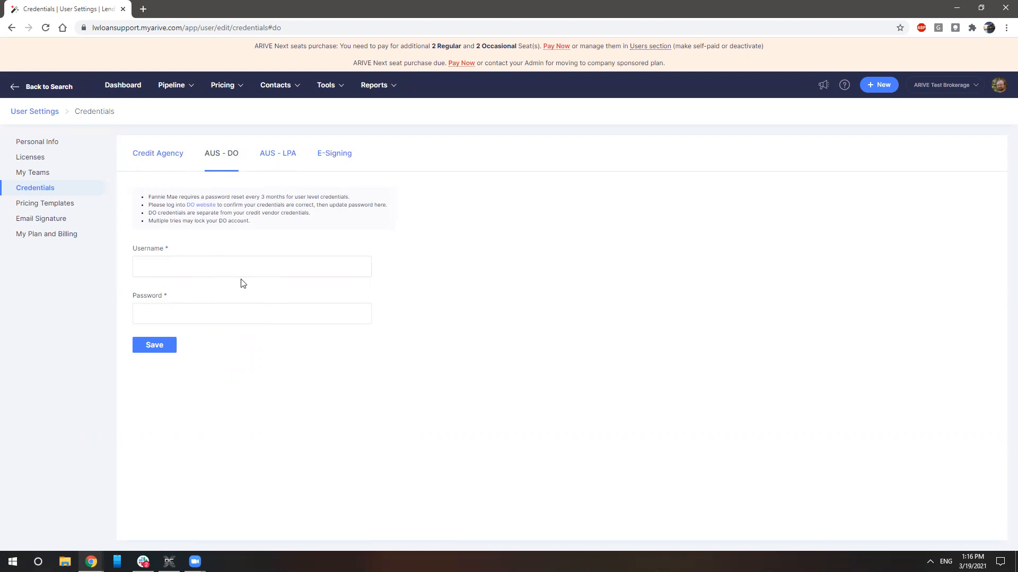
pyautogui.click(207, 266)
pyautogui.click(204, 311)
pyautogui.click(245, 356)
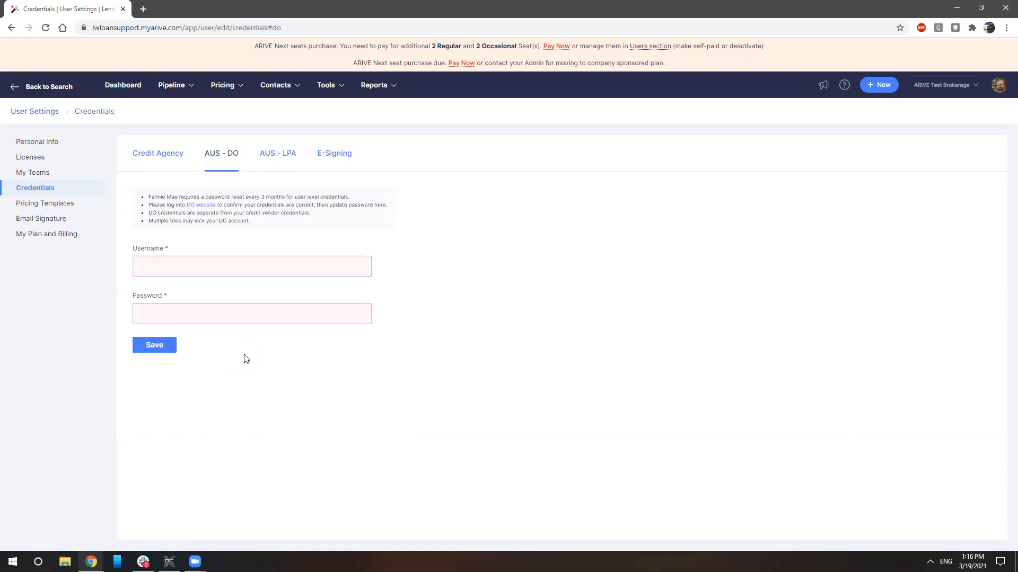
pyautogui.click(231, 259)
pyautogui.write('username')
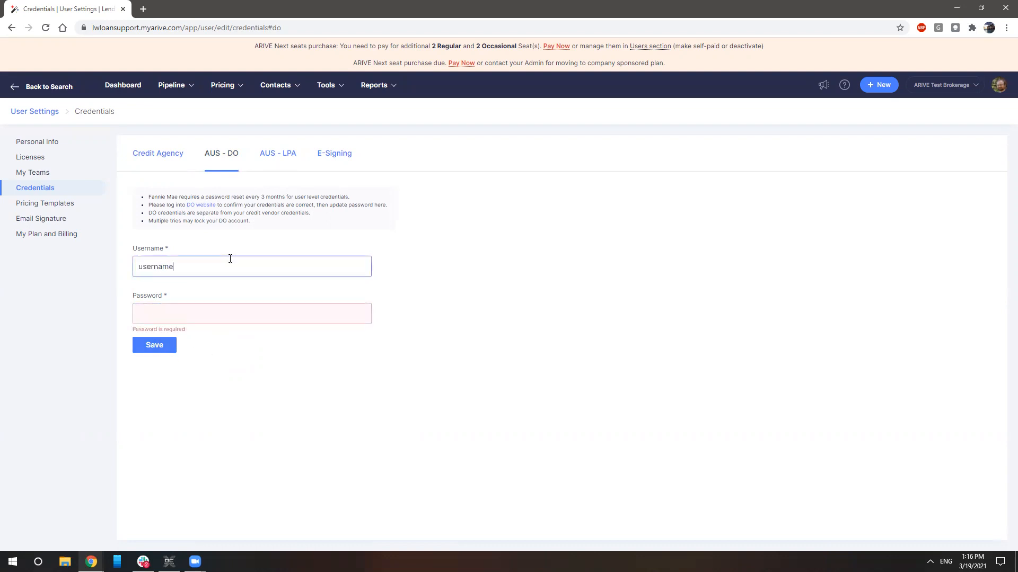
pyautogui.press('Tab')
pyautogui.write('password')
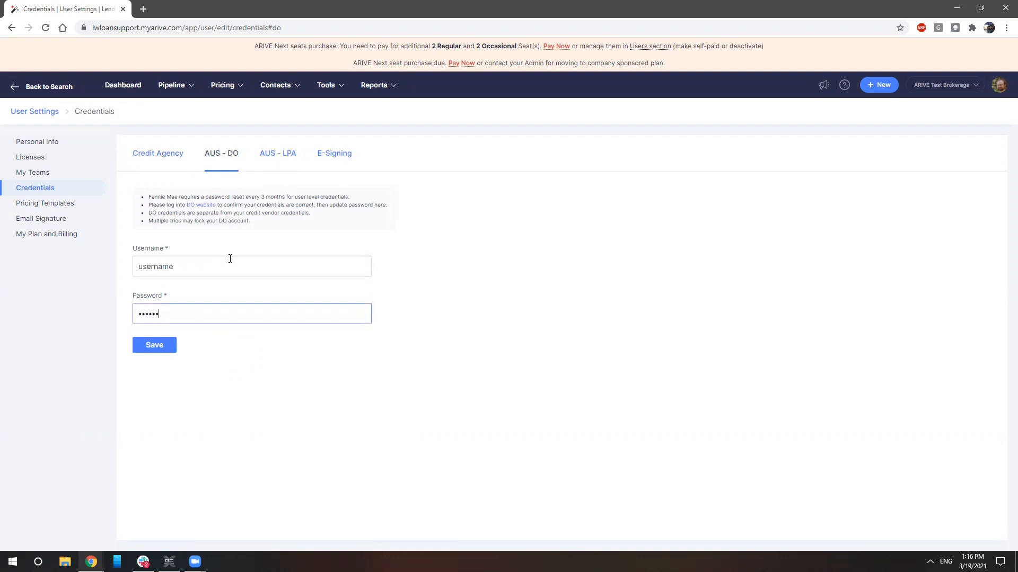
# Step: Try to save the AUS - DO credentials and read the response under the password field
pyautogui.click(169, 346)
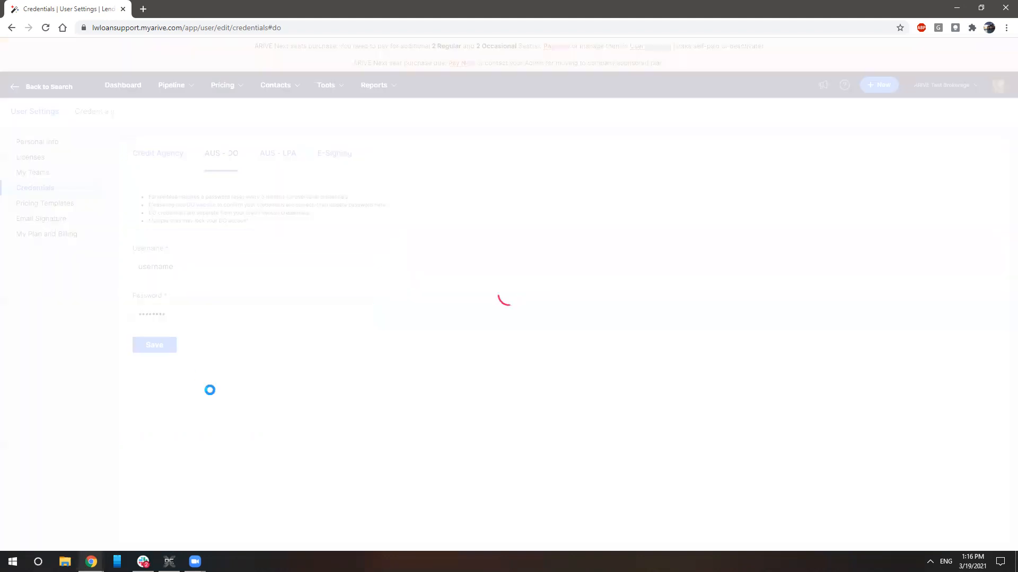
pyautogui.tripleClick(152, 333)
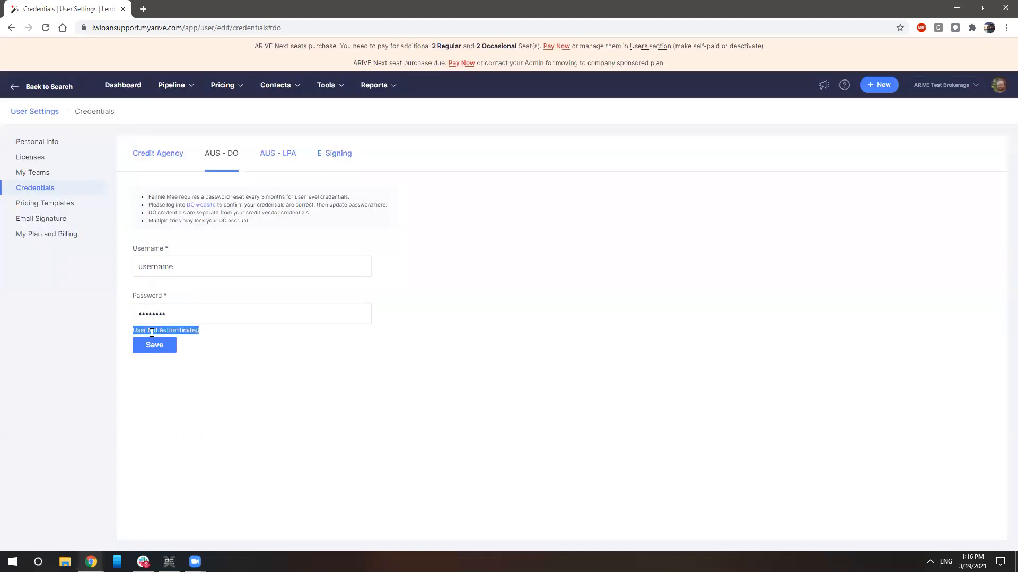
pyautogui.click(214, 397)
# Step: Open the AUS - LPA credentials and review the S2S Username and Lender Branch fields
pyautogui.click(276, 155)
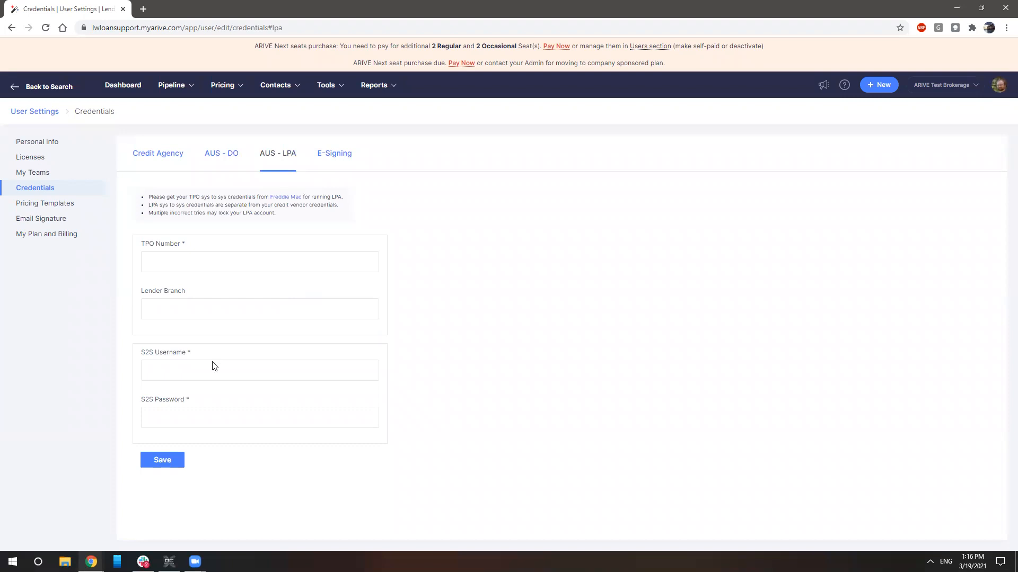
pyautogui.doubleClick(146, 352)
pyautogui.click(210, 313)
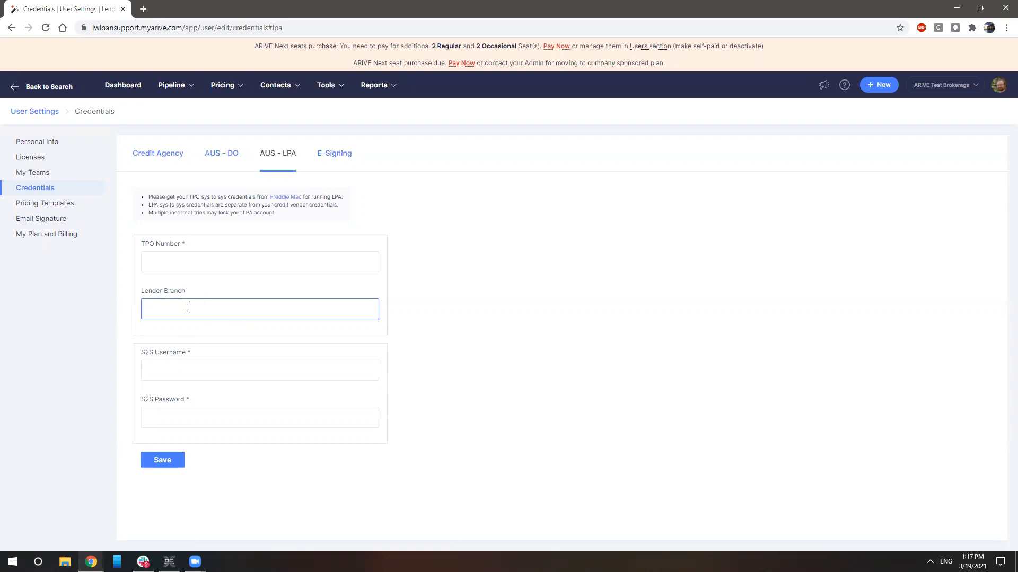
# Step: Open the E-Signing credentials, view the DocuSign login page for authorization, and return to the settings
pyautogui.click(330, 158)
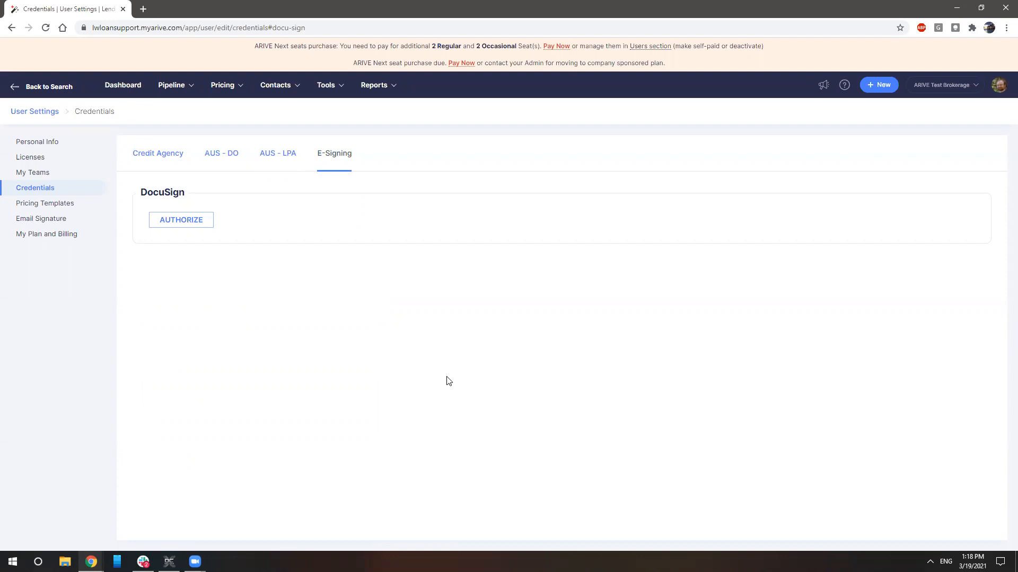
pyautogui.click(188, 227)
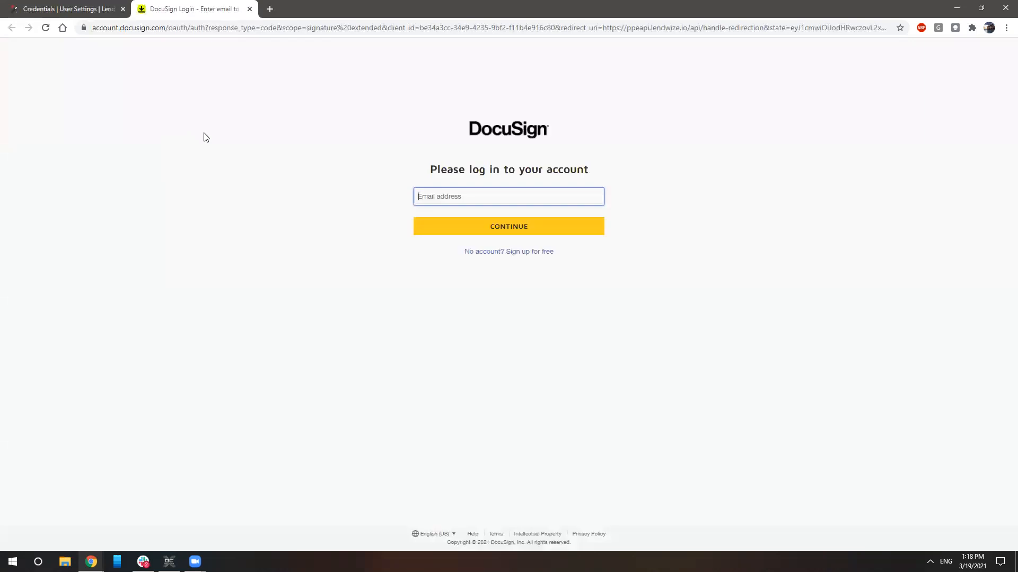
pyautogui.click(111, 12)
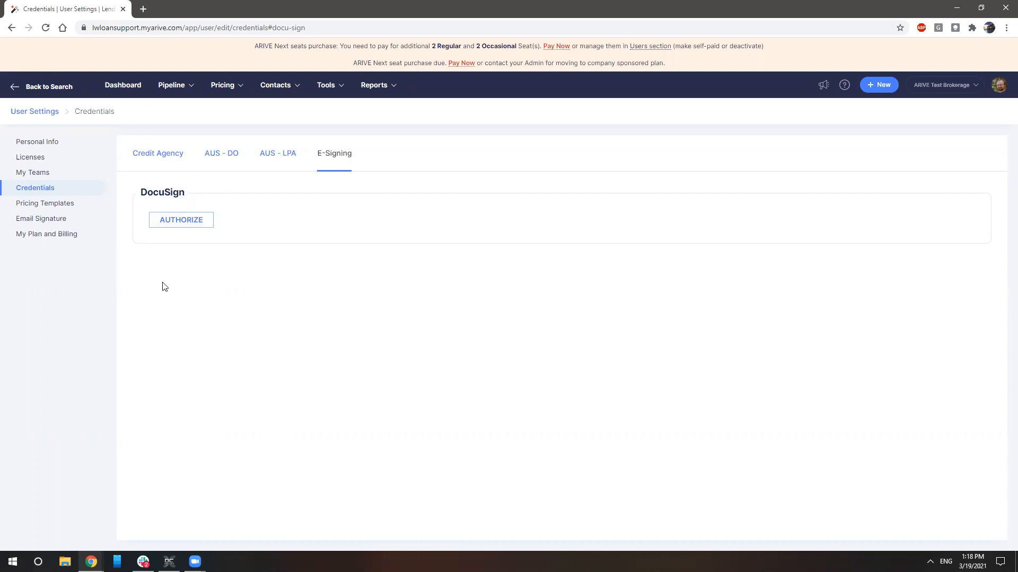
# Step: Edit the email signature, adding the line "Whatever email signature I want here." below "Sincerely,"
pyautogui.click(60, 225)
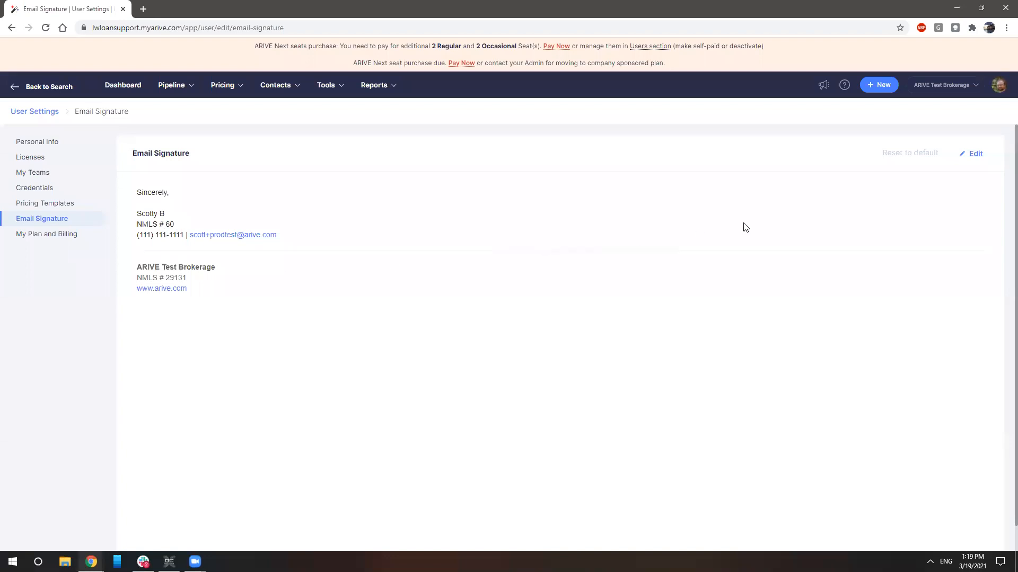
pyautogui.click(970, 159)
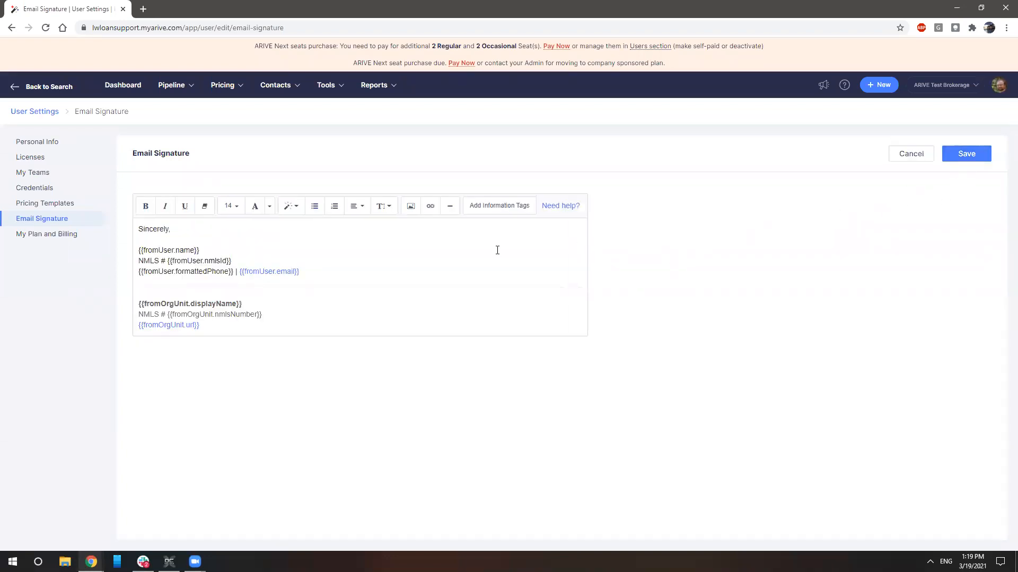
pyautogui.press('Return')
pyautogui.press('Return')
pyautogui.press('Return')
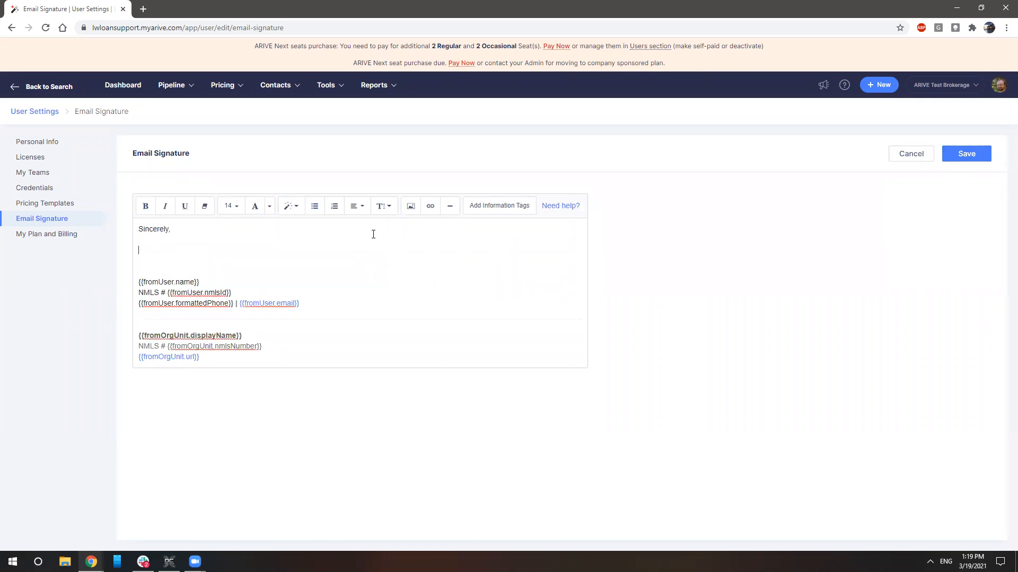
pyautogui.write('Whatever email signature I want here')
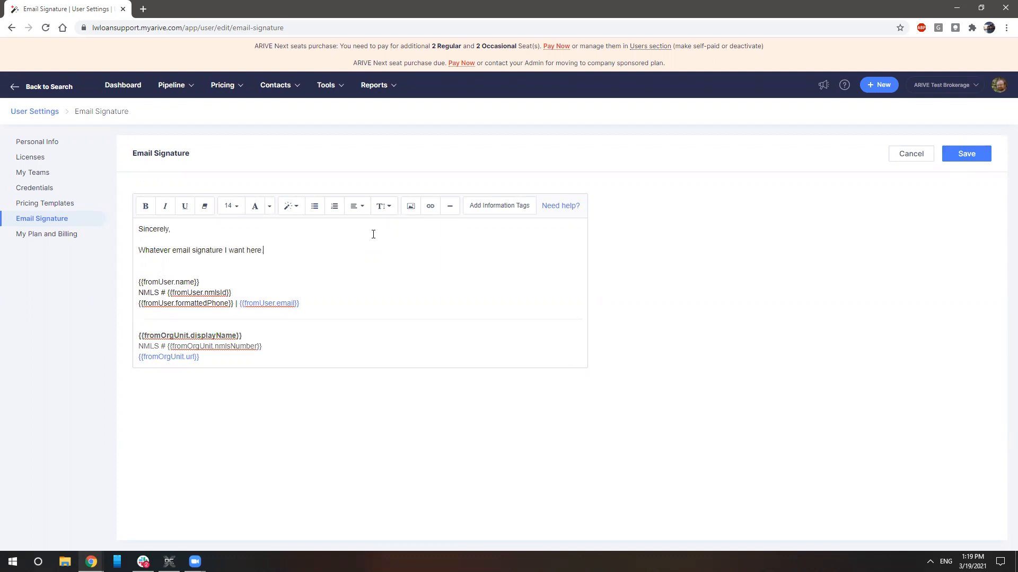
pyautogui.write('.')
# Step: Examine the user and organization merge tags in the signature, especially {{fromUser.name}} and {{fromOrgUnit.displayName}}
pyautogui.moveTo(310, 298); pyautogui.dragTo(139, 281)
pyautogui.click(208, 293)
pyautogui.moveTo(269, 341); pyautogui.dragTo(134, 337)
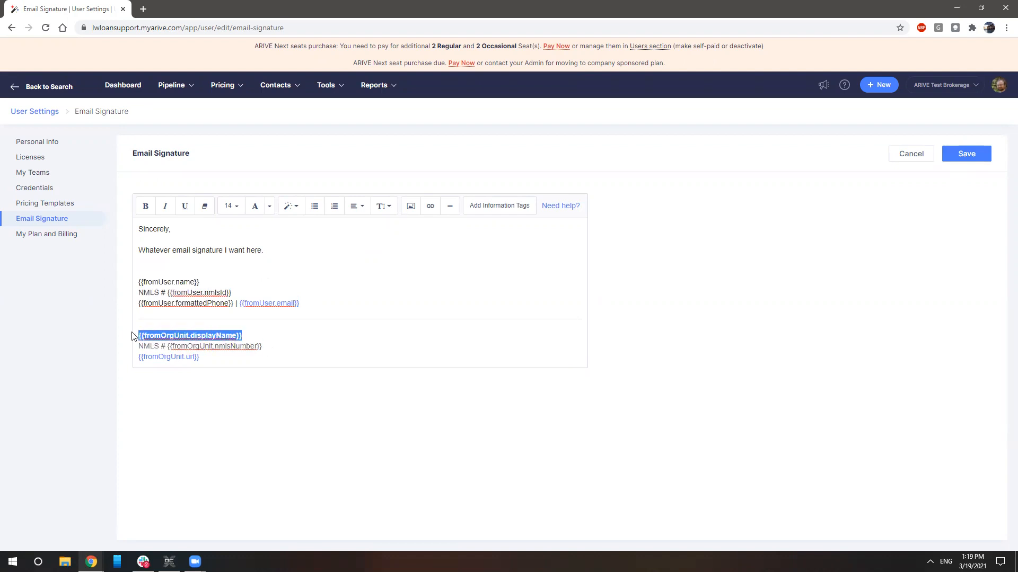
pyautogui.click(265, 338)
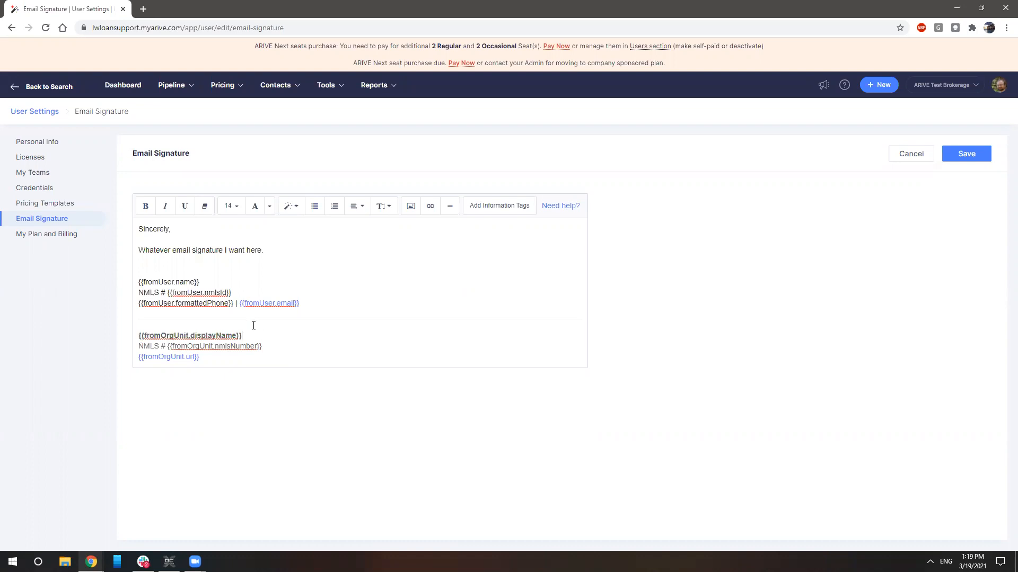
pyautogui.moveTo(199, 283); pyautogui.dragTo(137, 283)
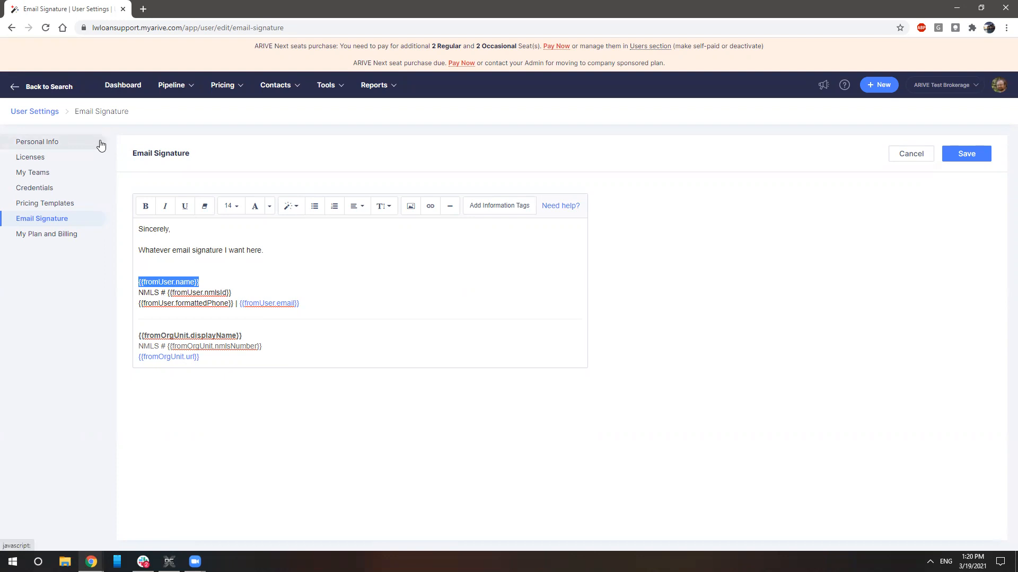
pyautogui.moveTo(244, 336); pyautogui.dragTo(137, 335)
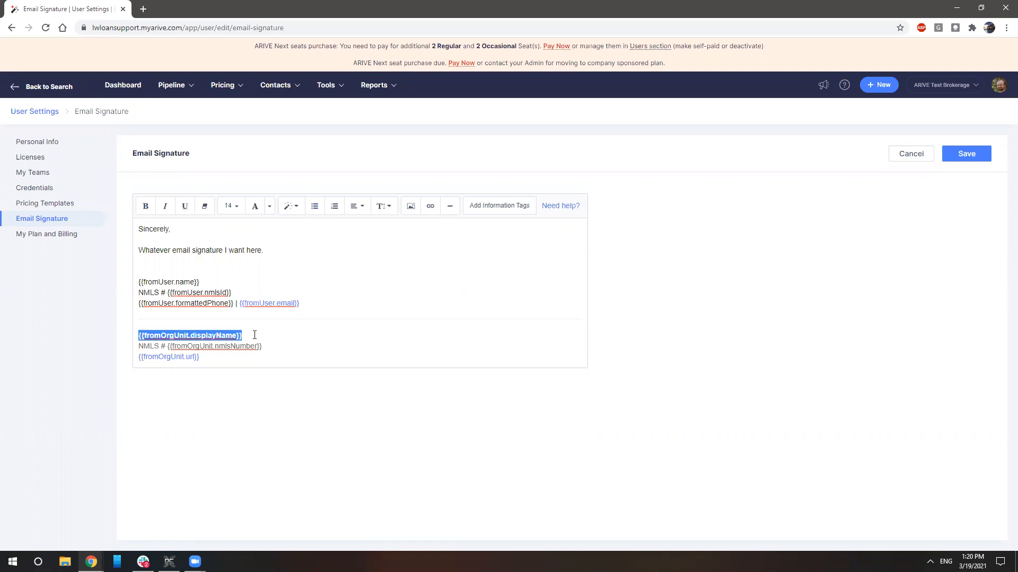
pyautogui.click(217, 281)
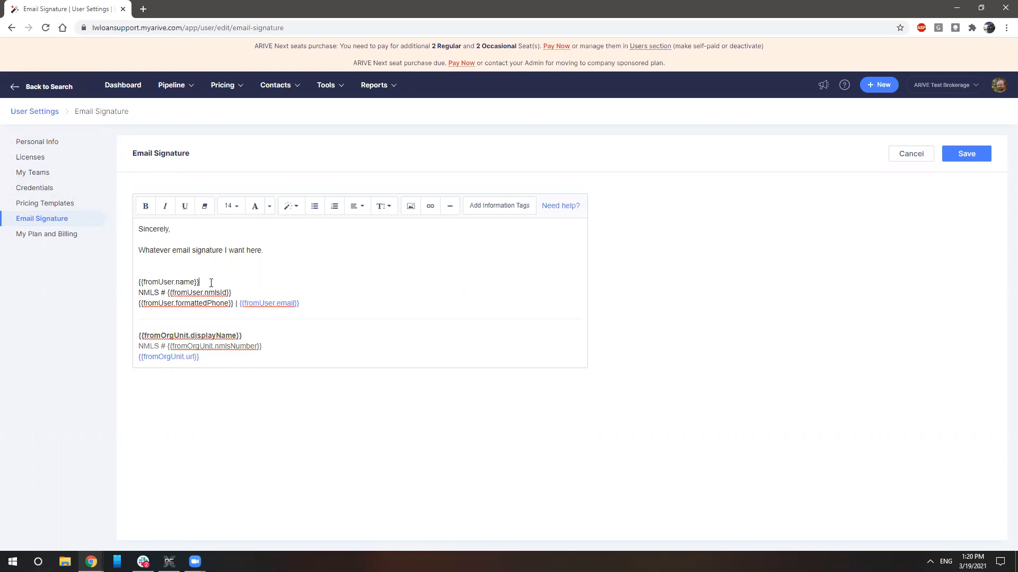
pyautogui.moveTo(211, 283); pyautogui.dragTo(136, 286)
pyautogui.click(185, 335)
# Step: Insert the Loan Officer Profile Image merge field on a new line below the {{fromOrgUnit.url}} tag
pyautogui.click(231, 361)
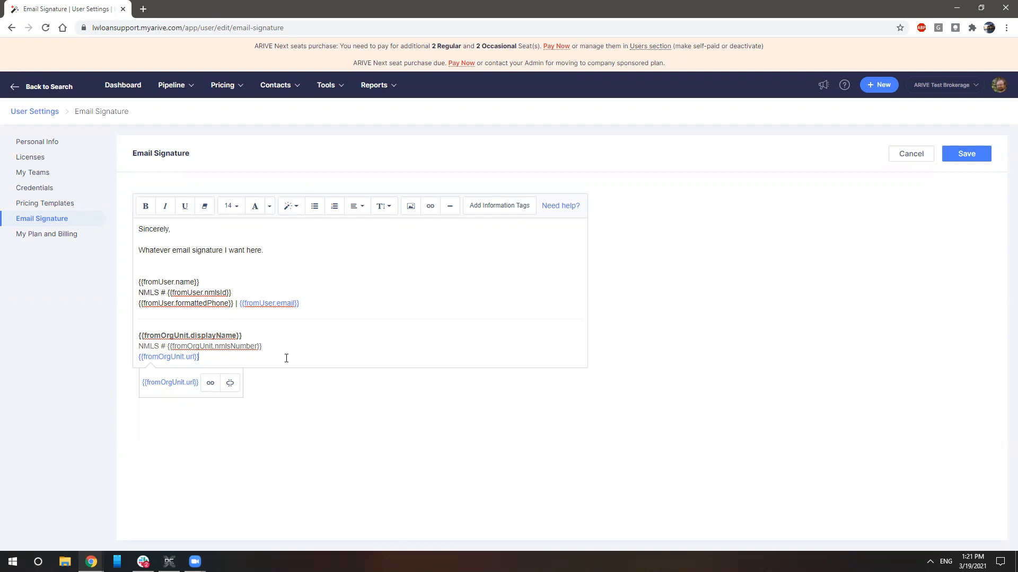
pyautogui.press('Return')
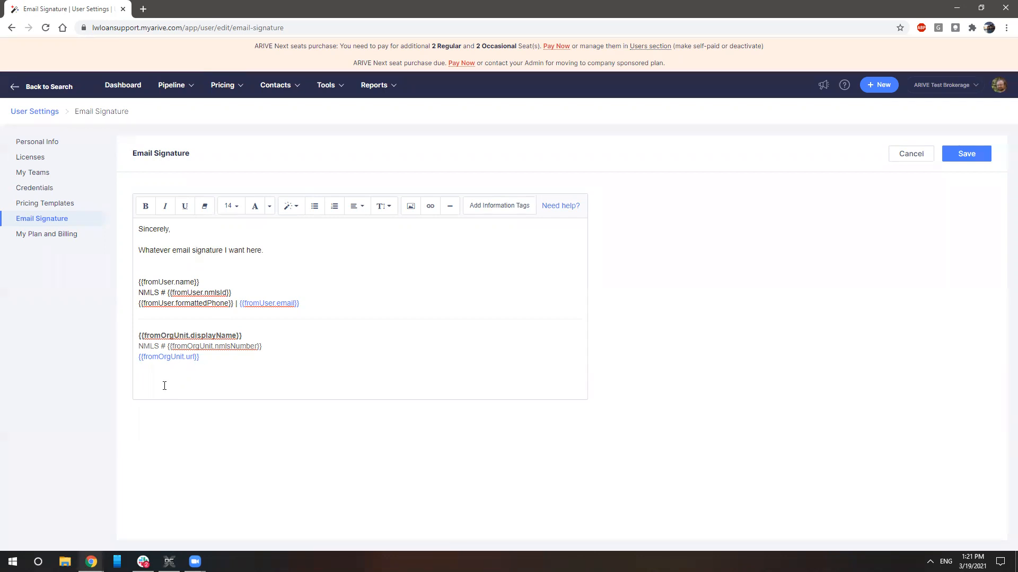
pyautogui.click(507, 212)
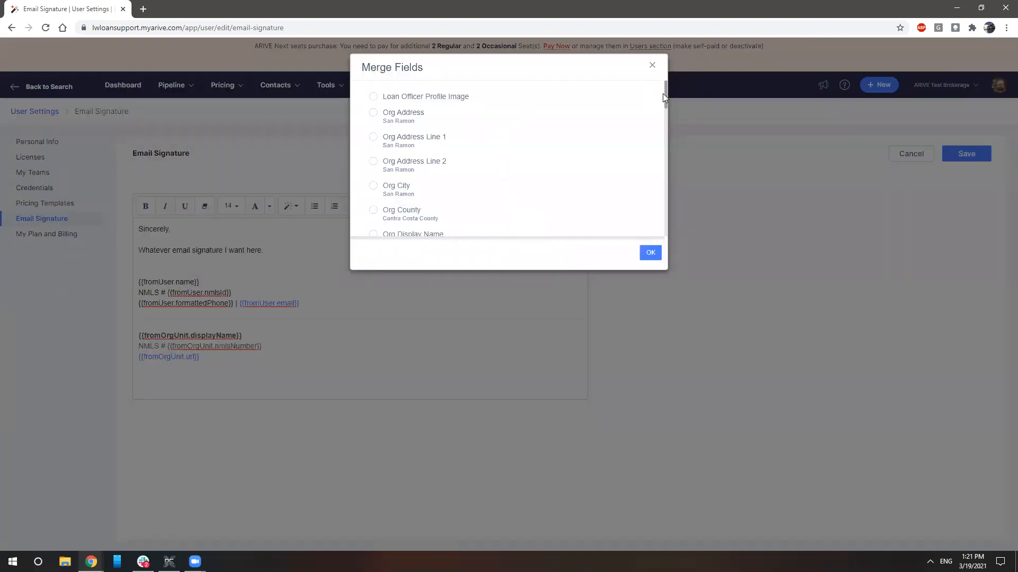
pyautogui.moveTo(664, 93)
pyautogui.mouseDown()
pyautogui.moveTo(662, 235)
pyautogui.moveTo(652, 181)
pyautogui.moveTo(658, 85)
pyautogui.mouseUp()
pyautogui.click(445, 100)
pyautogui.click(650, 253)
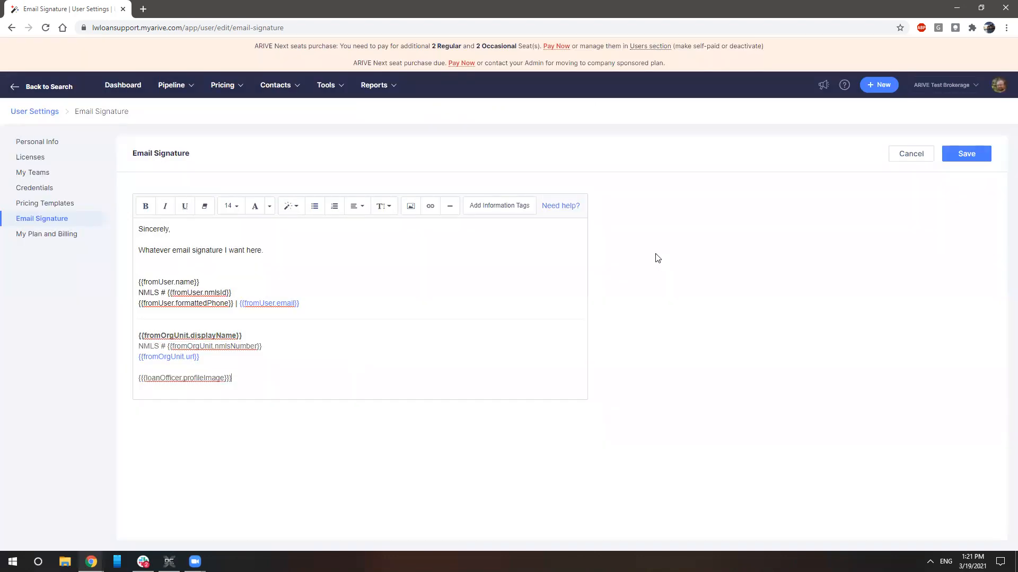
# Step: Check the inserted profile image tag and discard the email signature changes
pyautogui.moveTo(255, 381); pyautogui.dragTo(137, 379)
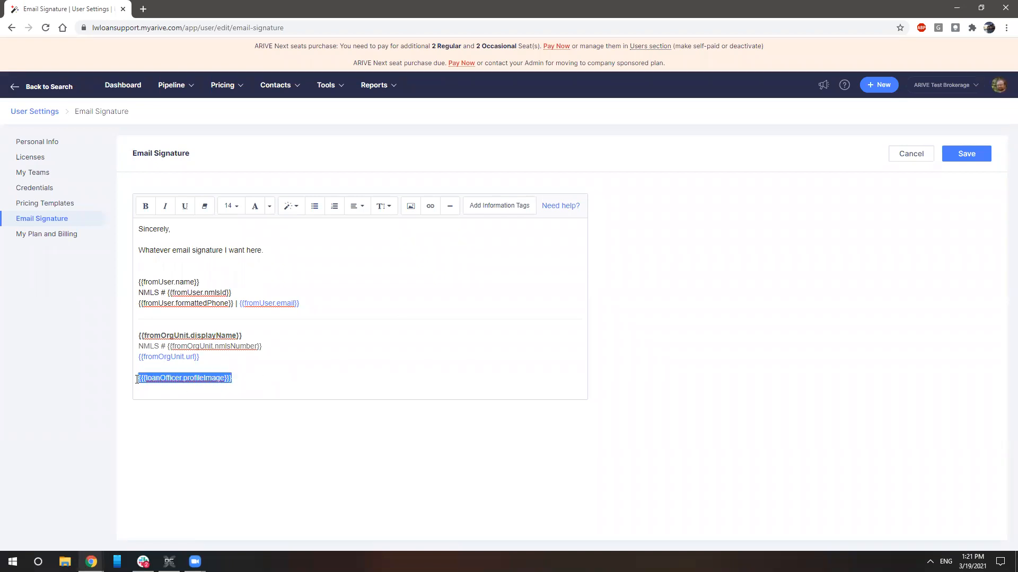
pyautogui.click(254, 374)
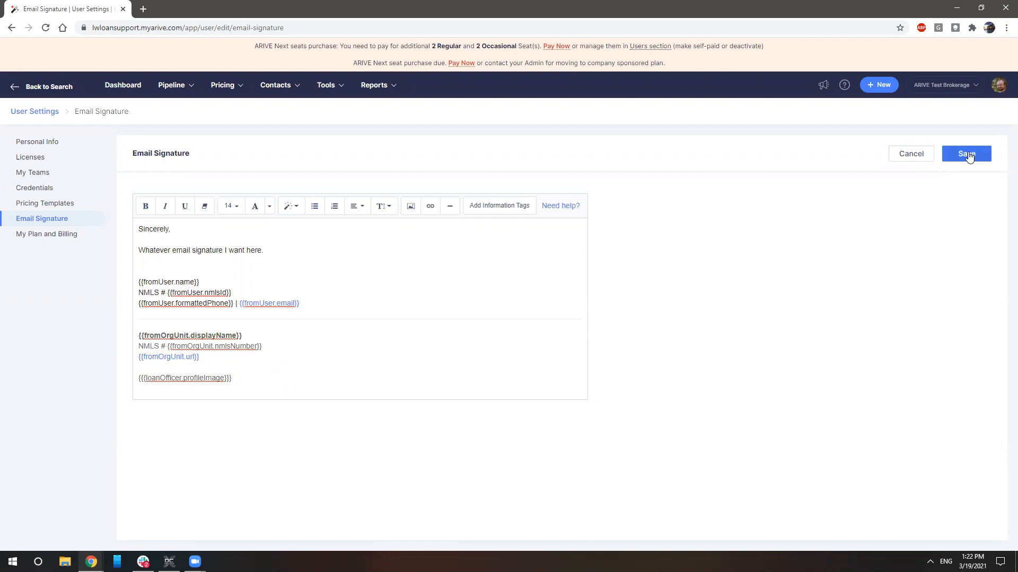
pyautogui.click(907, 155)
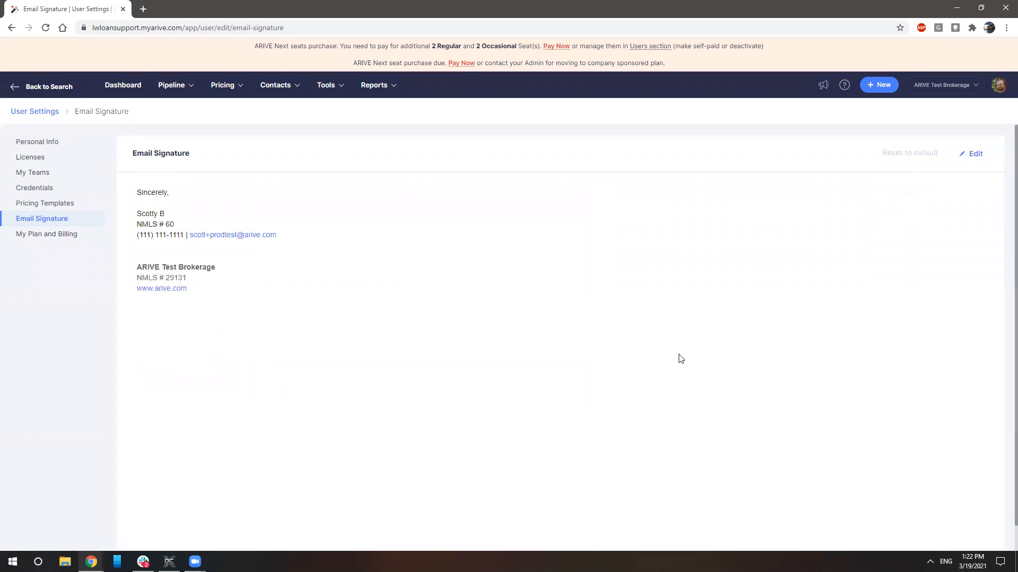
# Step: Review the My Plan and Billing subscription options and the list of pricing templates
pyautogui.click(61, 233)
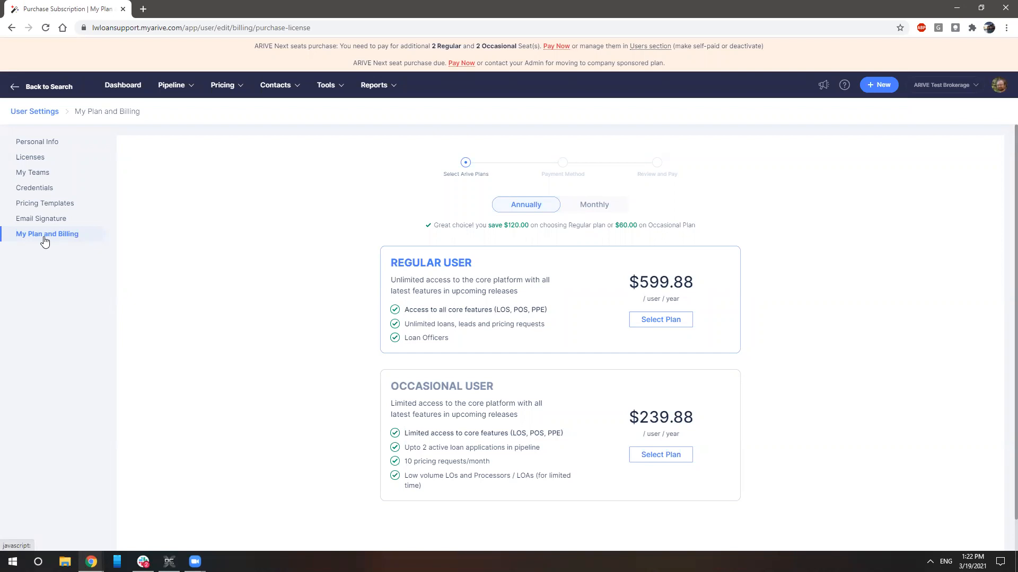
pyautogui.click(47, 204)
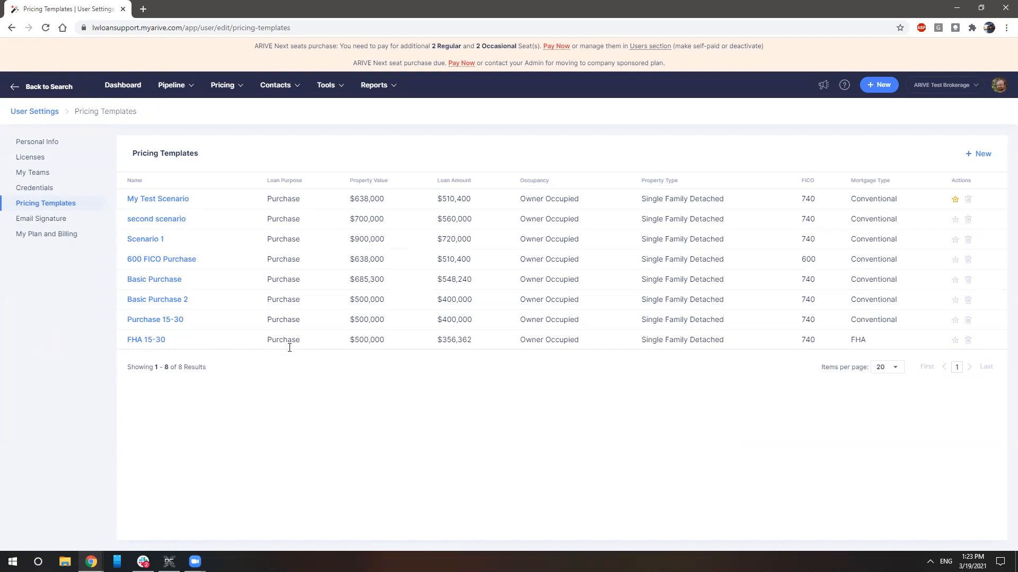
# Step: Start pricing a loan with a purchase price of $500,000 and copy that amount to the appraised value
pyautogui.click(232, 90)
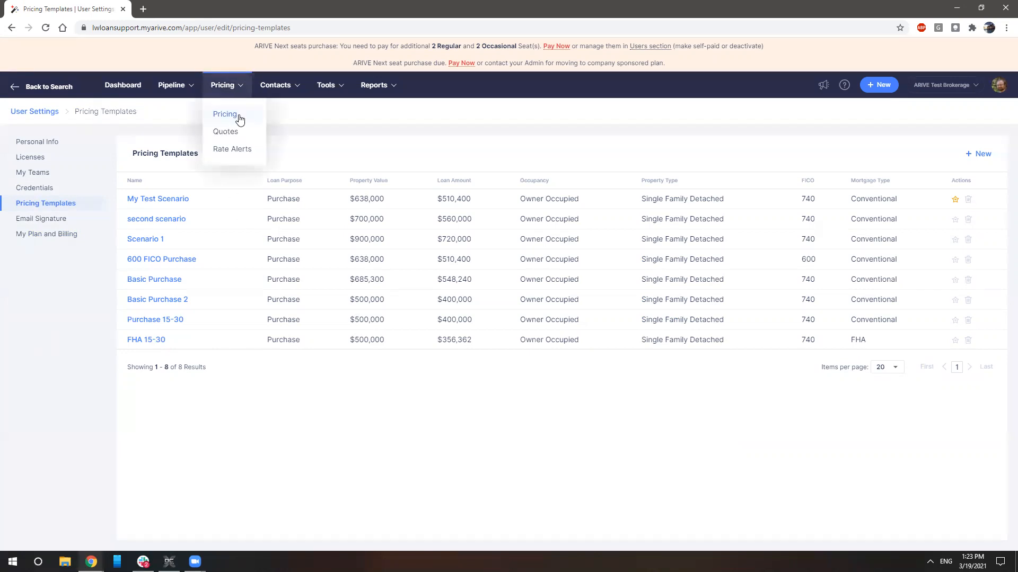
pyautogui.click(240, 117)
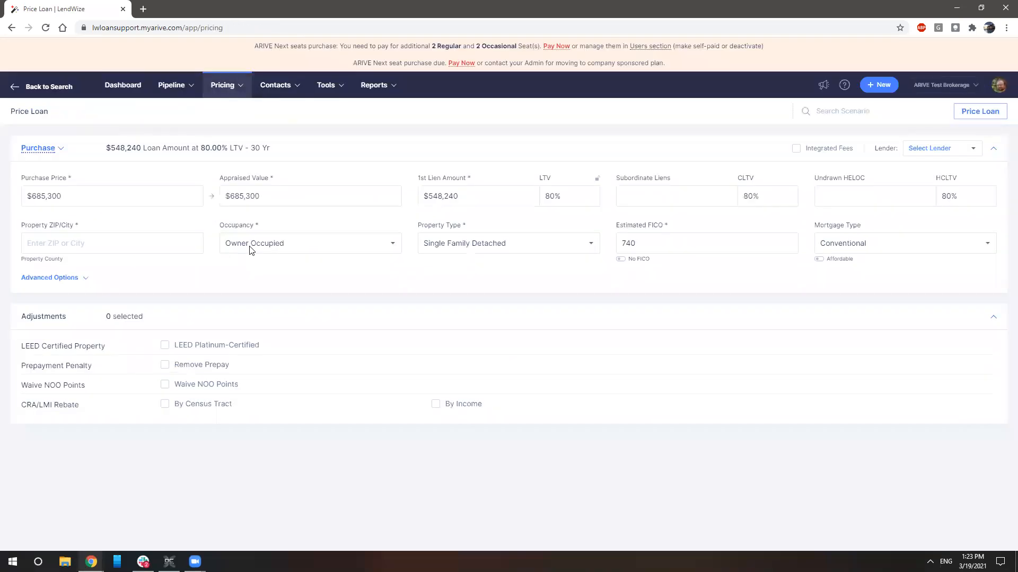
pyautogui.click(150, 197)
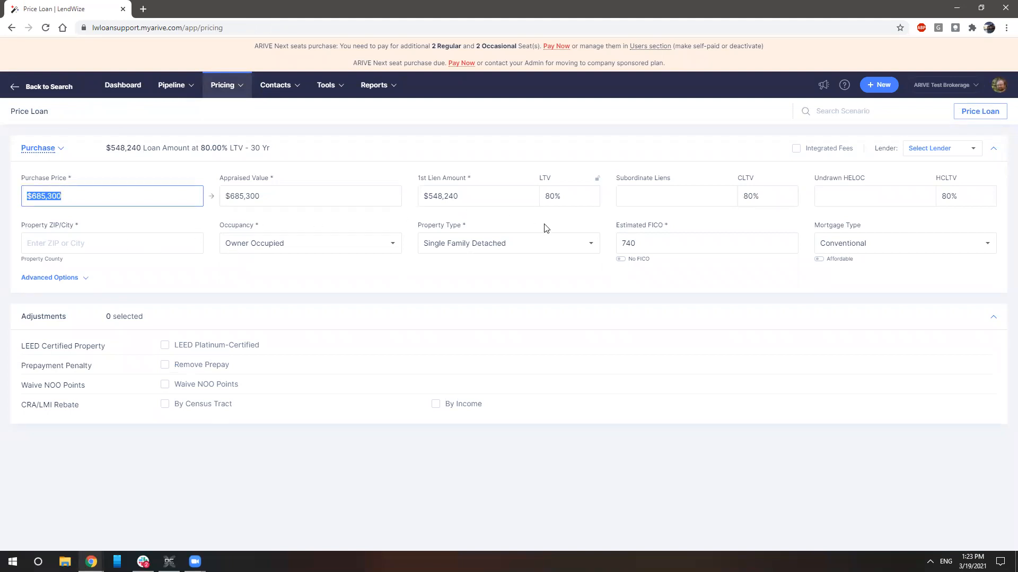
pyautogui.write('5000000')
pyautogui.click(211, 196)
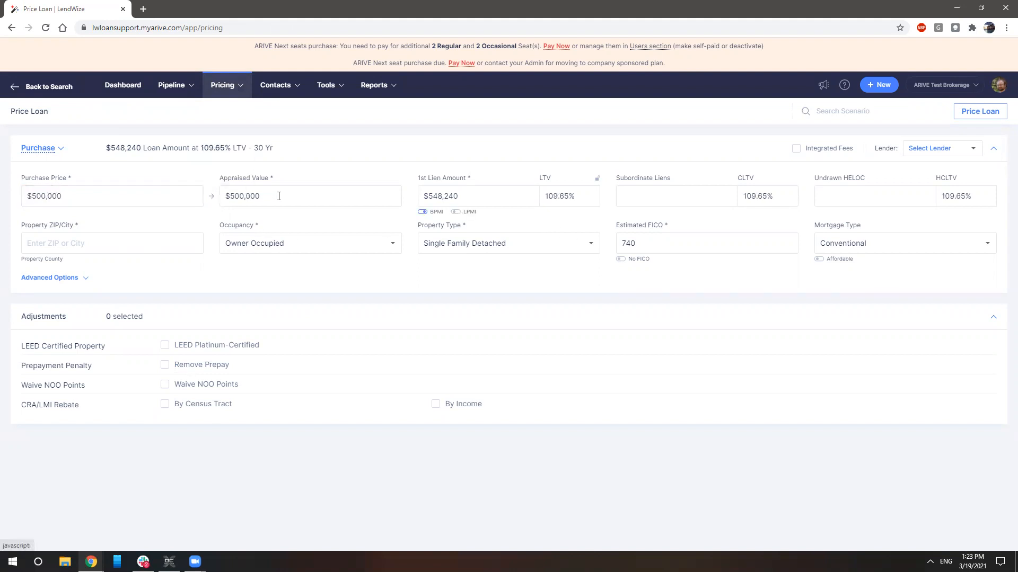
# Step: Set the first lien LTV to 80% and the property location to ZIP 77381, Spring, TX
pyautogui.click(564, 197)
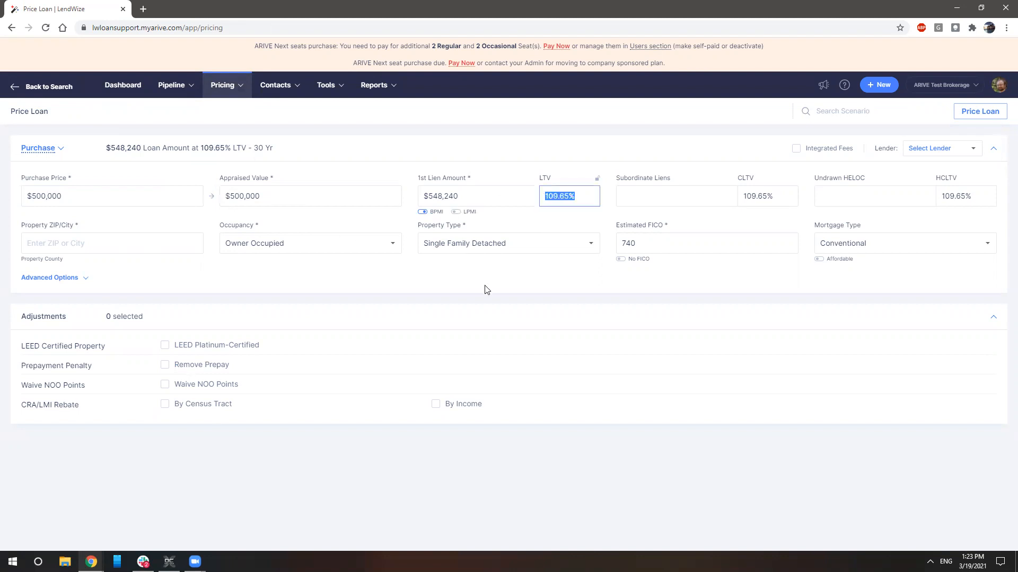
pyautogui.write('80')
pyautogui.click(567, 224)
pyautogui.click(129, 241)
pyautogui.write('77381')
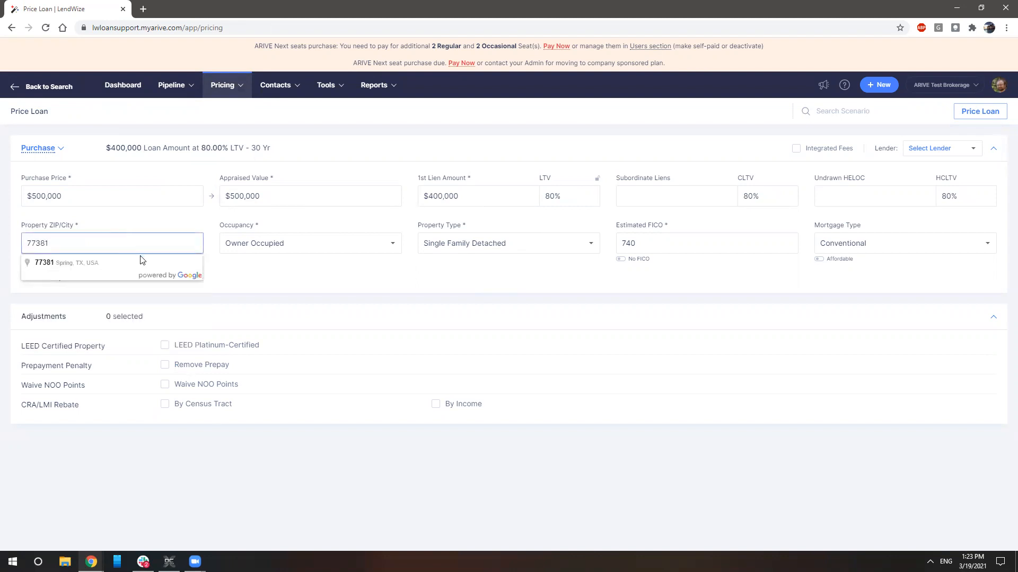
pyautogui.click(151, 264)
# Step: Review the advanced pricing options and exclude the Adjustable Rate type, keeping only Fixed
pyautogui.click(53, 277)
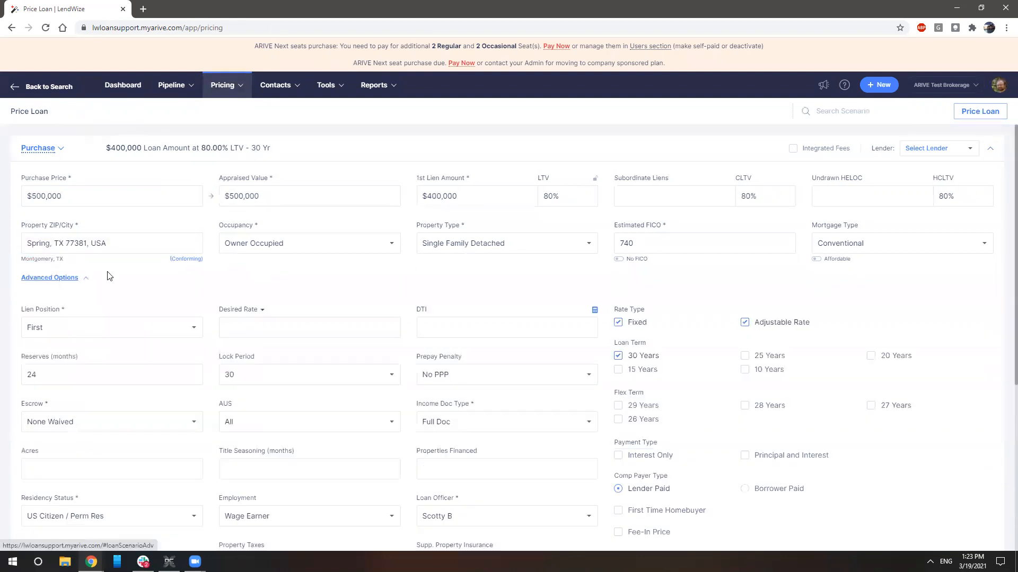
pyautogui.scroll(-1, 432, 317)
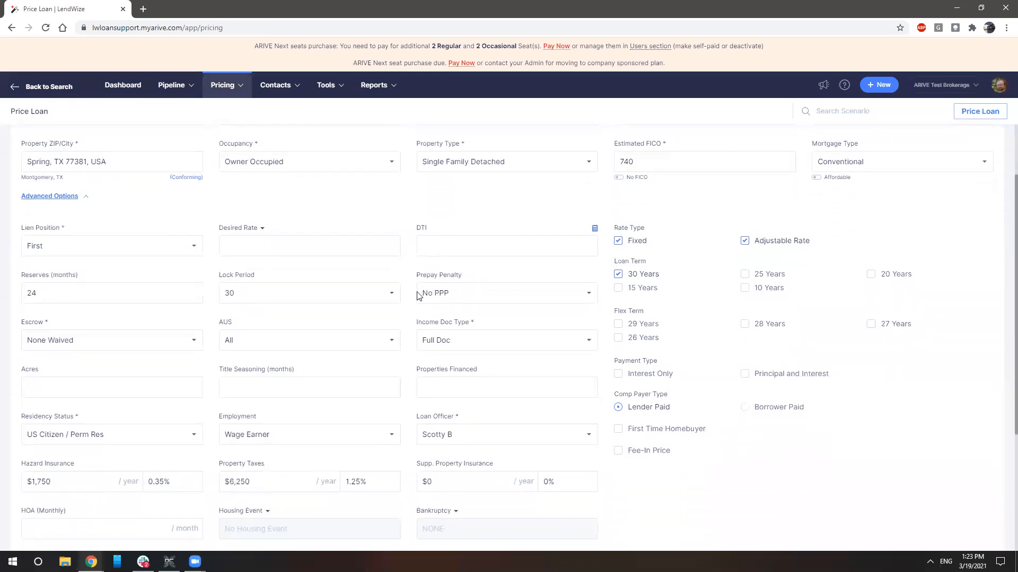
pyautogui.scroll(-3, 395, 331)
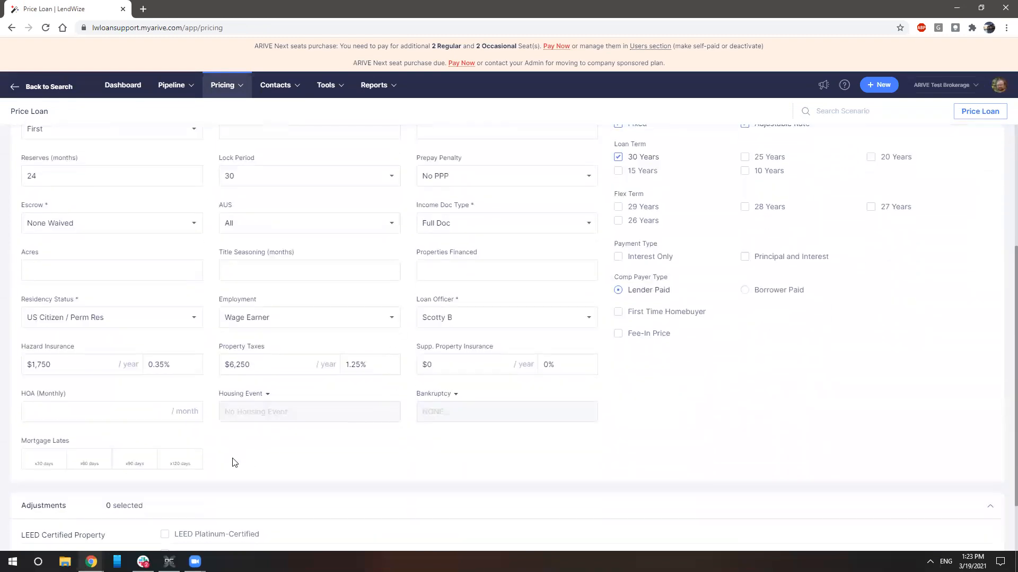
pyautogui.scroll(3, 590, 450)
pyautogui.click(744, 301)
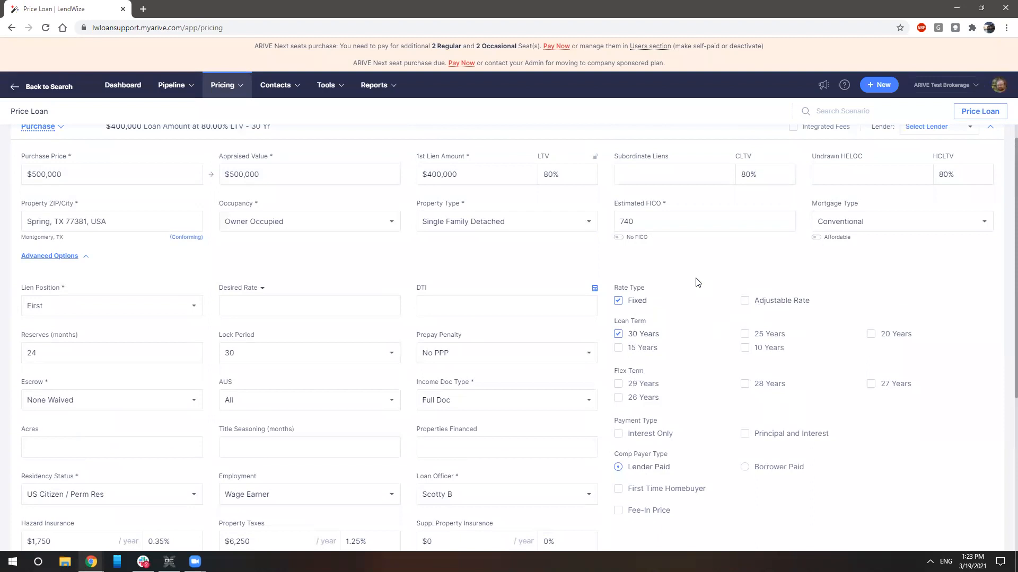
pyautogui.scroll(1, 530, 267)
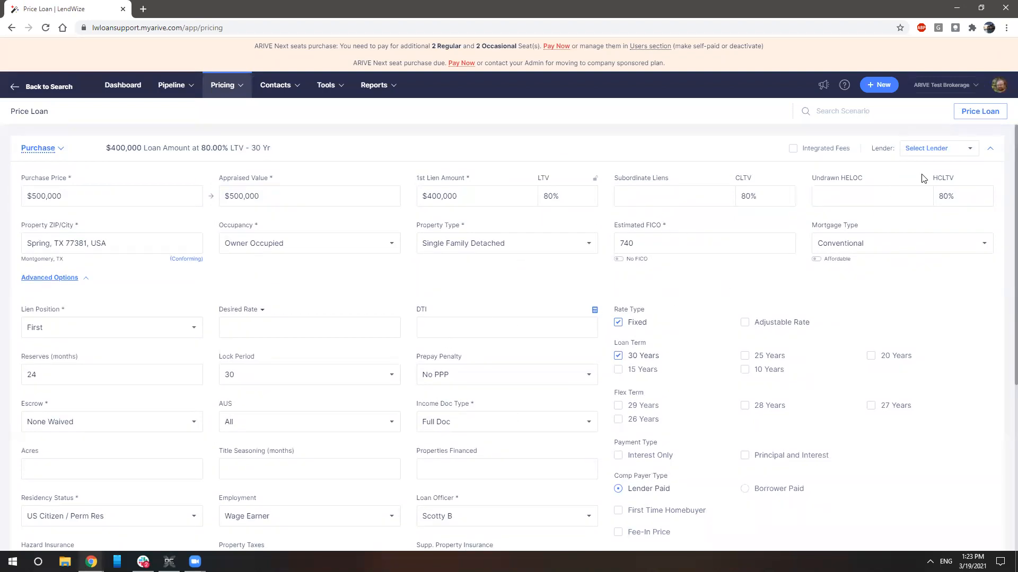
# Step: Price the loan with UWM as the lender and check the Save Scenario form without saving
pyautogui.click(937, 151)
pyautogui.click(903, 183)
pyautogui.click(980, 111)
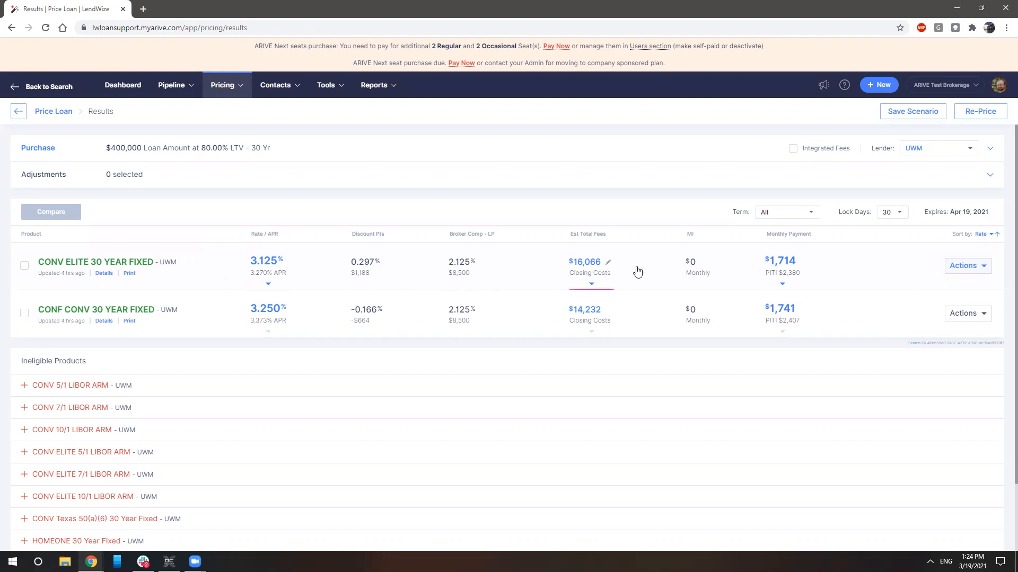
pyautogui.click(909, 117)
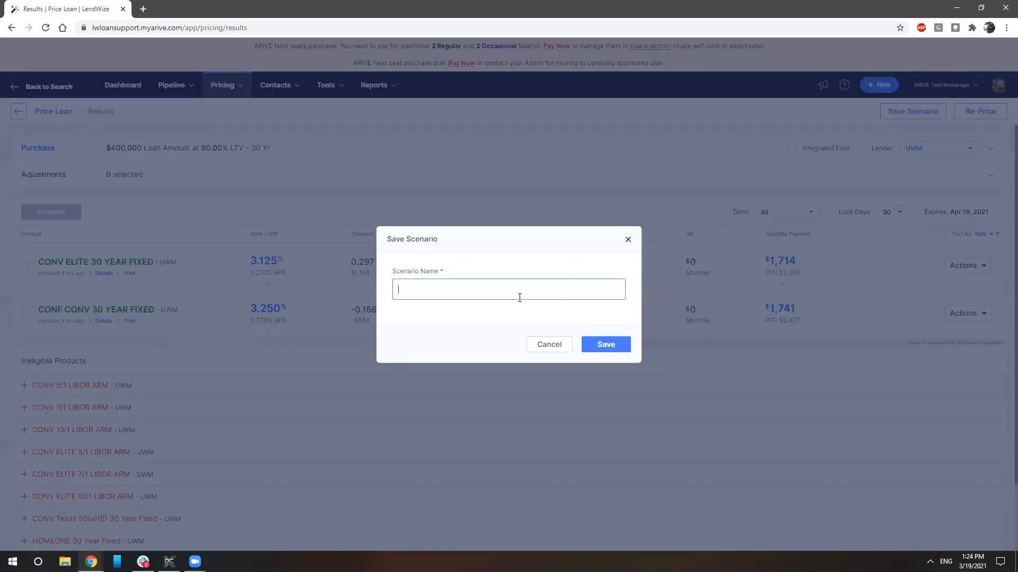
pyautogui.click(547, 347)
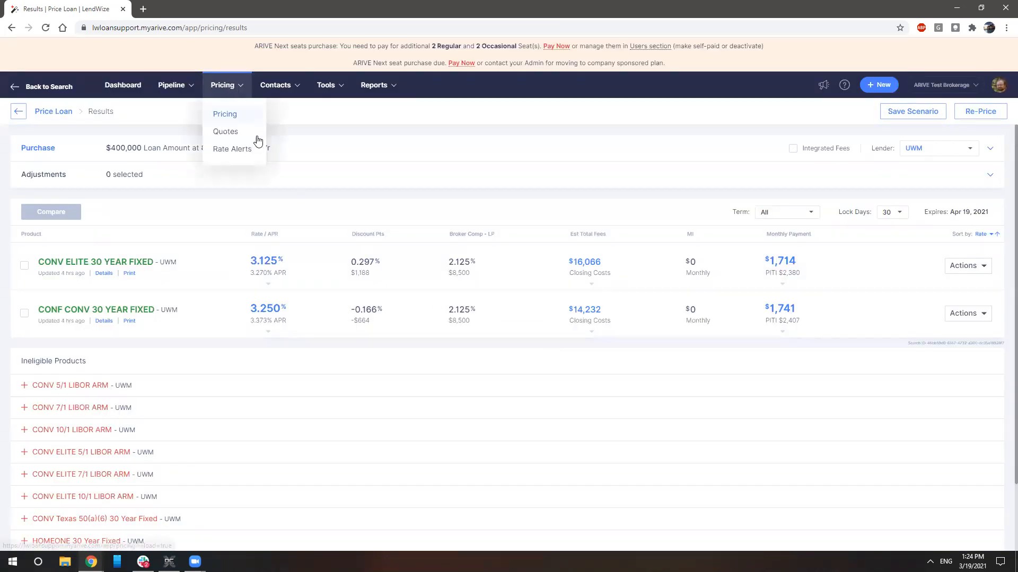
# Step: Start a fresh loan pricing and load the saved scenario Basic Purchase 2
pyautogui.click(241, 112)
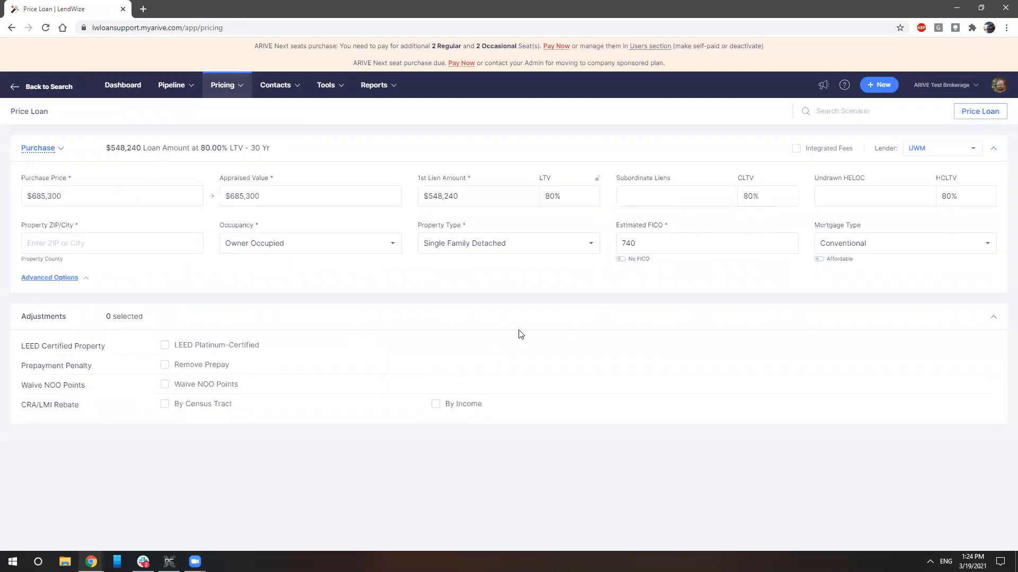
pyautogui.click(834, 114)
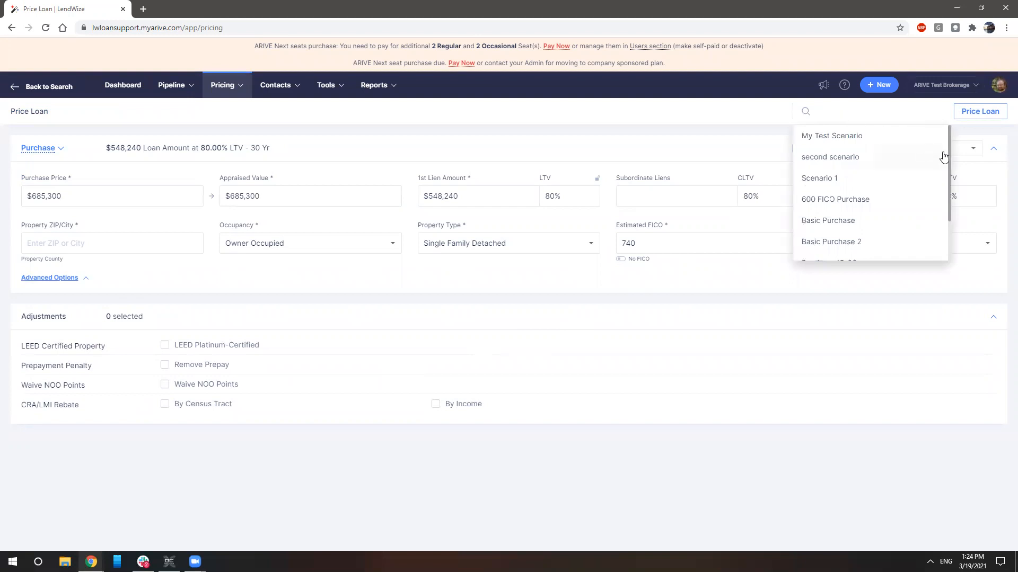
pyautogui.scroll(-1, 926, 172)
pyautogui.scroll(-2, 925, 173)
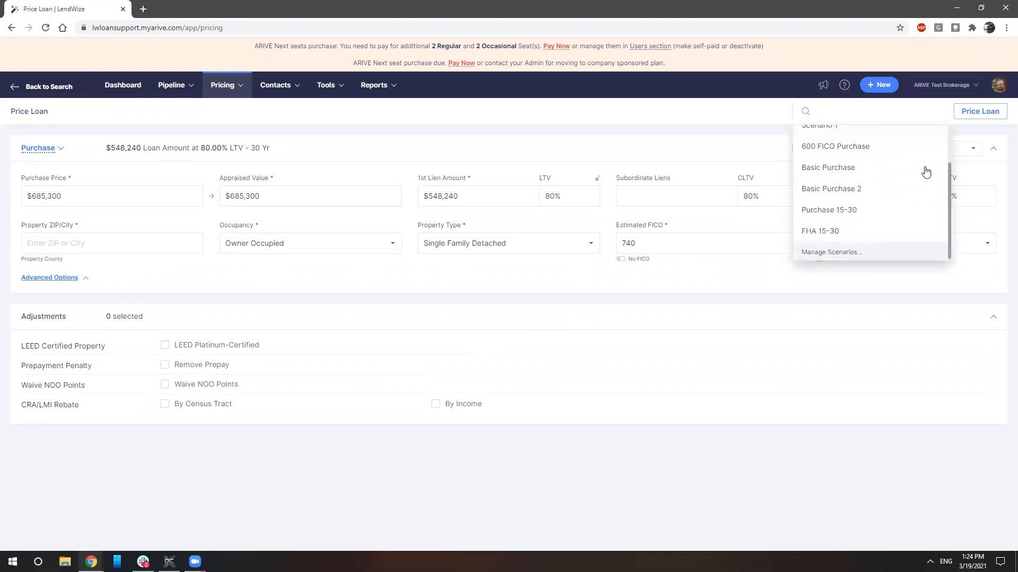
pyautogui.click(848, 191)
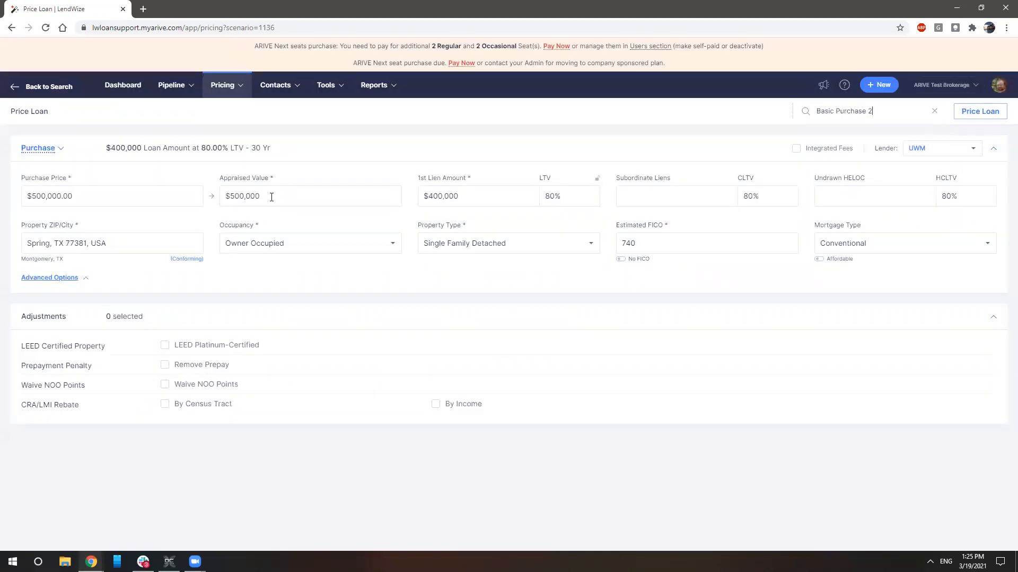
# Step: Expand the advanced options, set the estimated FICO to 700, and look over the remaining scenario fields
pyautogui.click(68, 279)
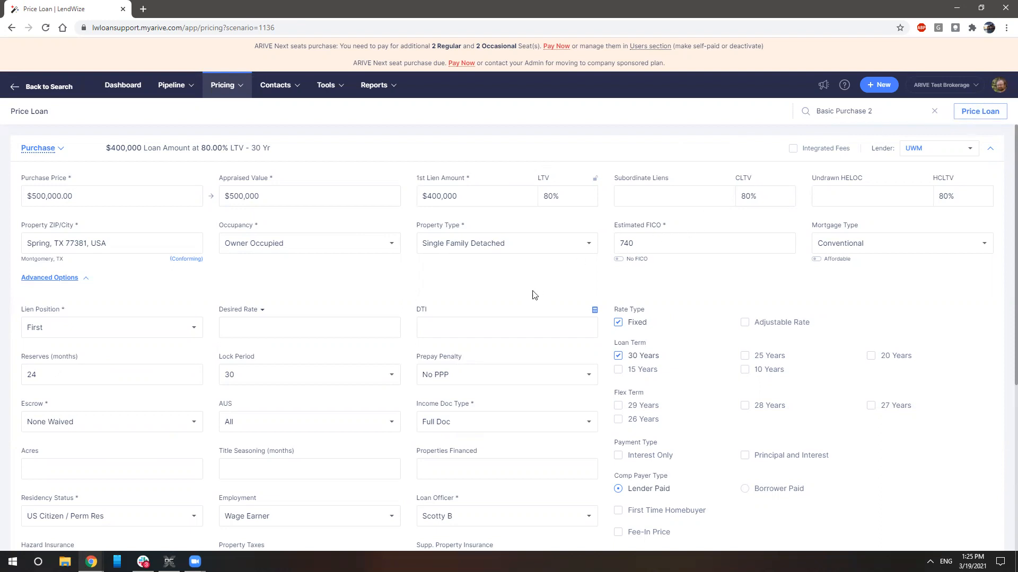
pyautogui.click(648, 236)
pyautogui.write('700')
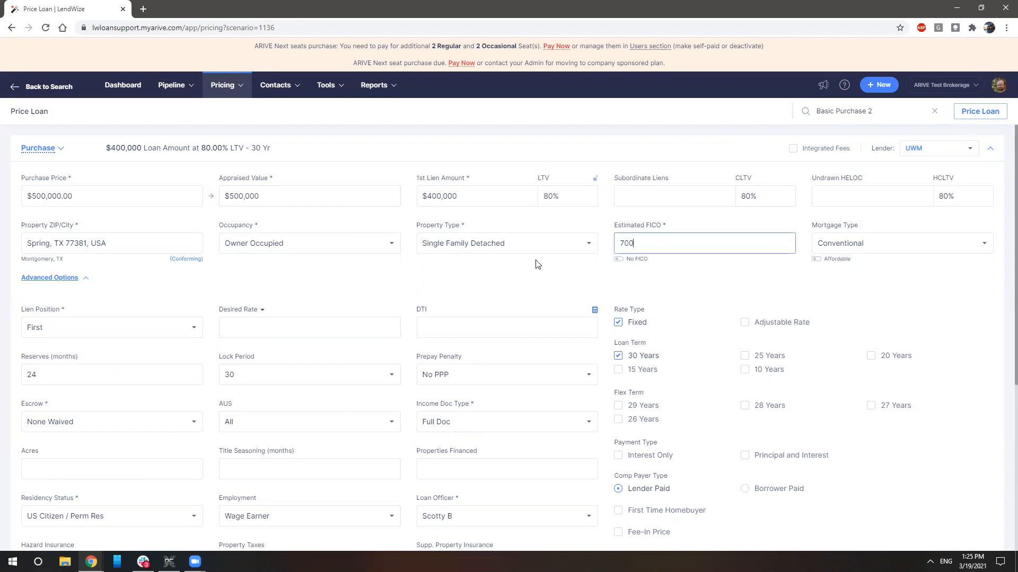
pyautogui.click(537, 263)
pyautogui.scroll(-3, 511, 268)
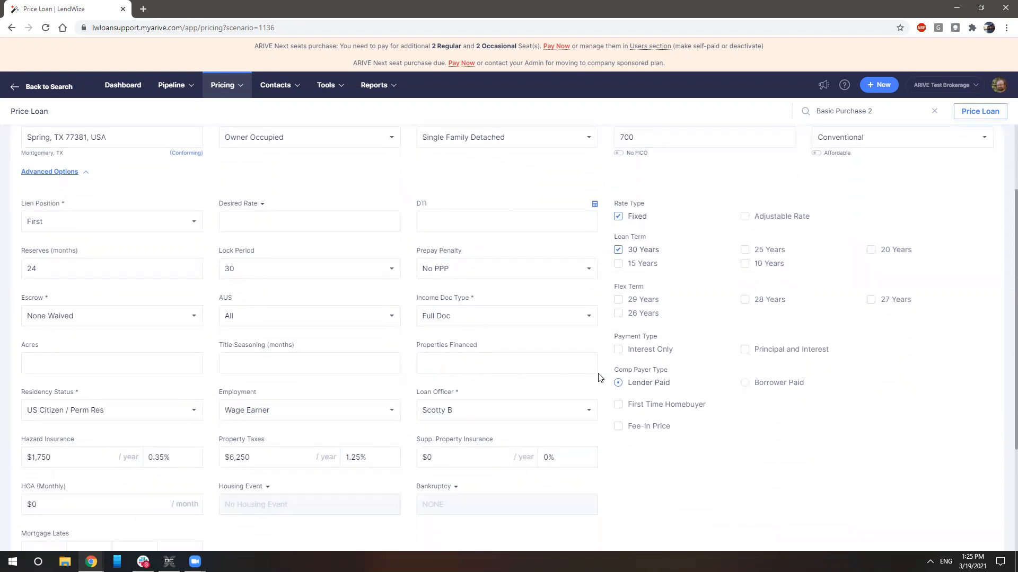
pyautogui.scroll(1, 641, 350)
pyautogui.scroll(2, 715, 308)
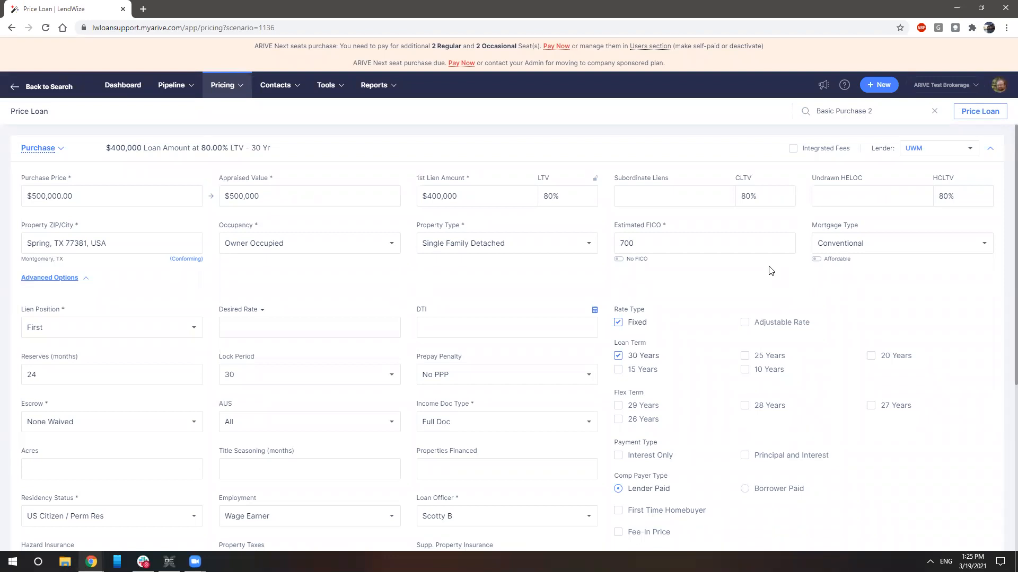
# Step: Clear and reselect the Basic Purchase 2 scenario, and set the estimated FICO to 740
pyautogui.click(935, 111)
pyautogui.click(823, 111)
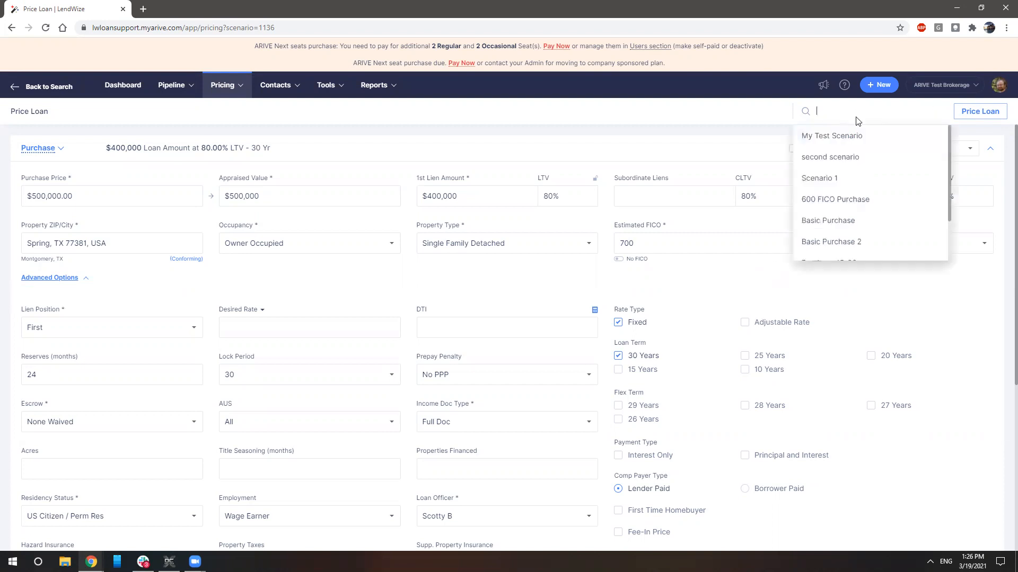
pyautogui.click(858, 242)
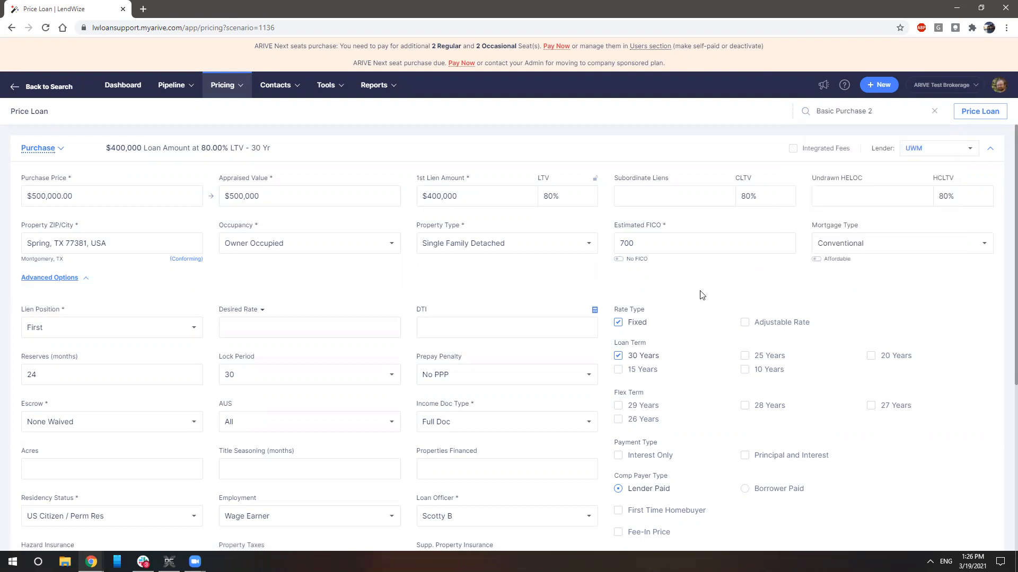
pyautogui.click(668, 245)
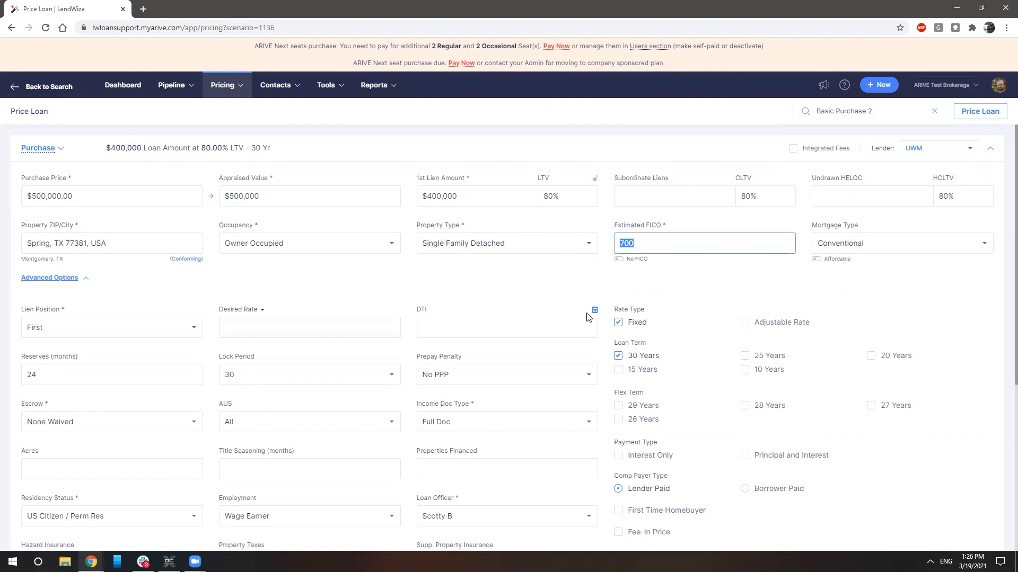
pyautogui.write('740')
pyautogui.click(498, 278)
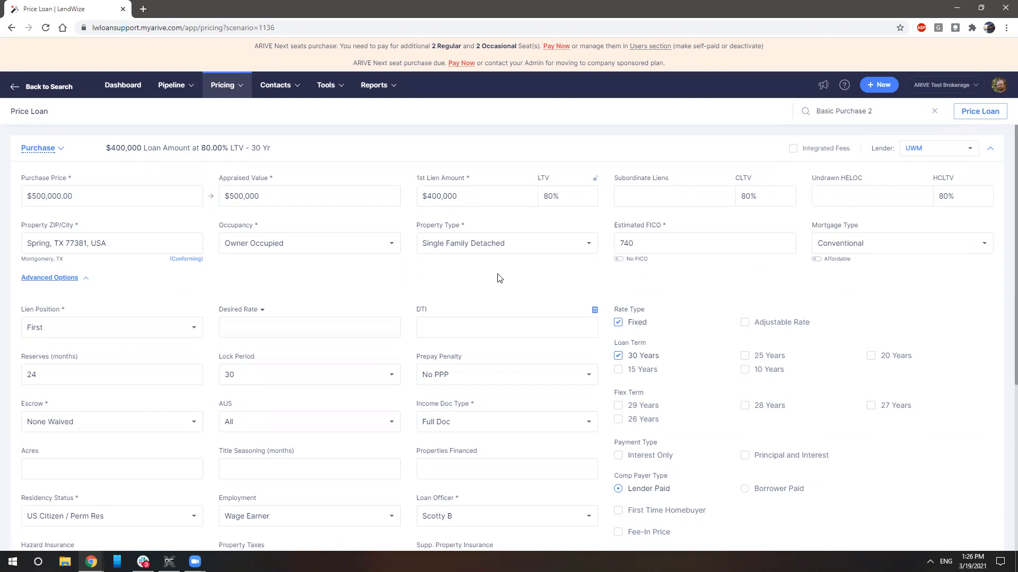
# Step: Calculate and apply the DTI from a monthly income of $5,000 and monthly liabilities of $800
pyautogui.click(594, 311)
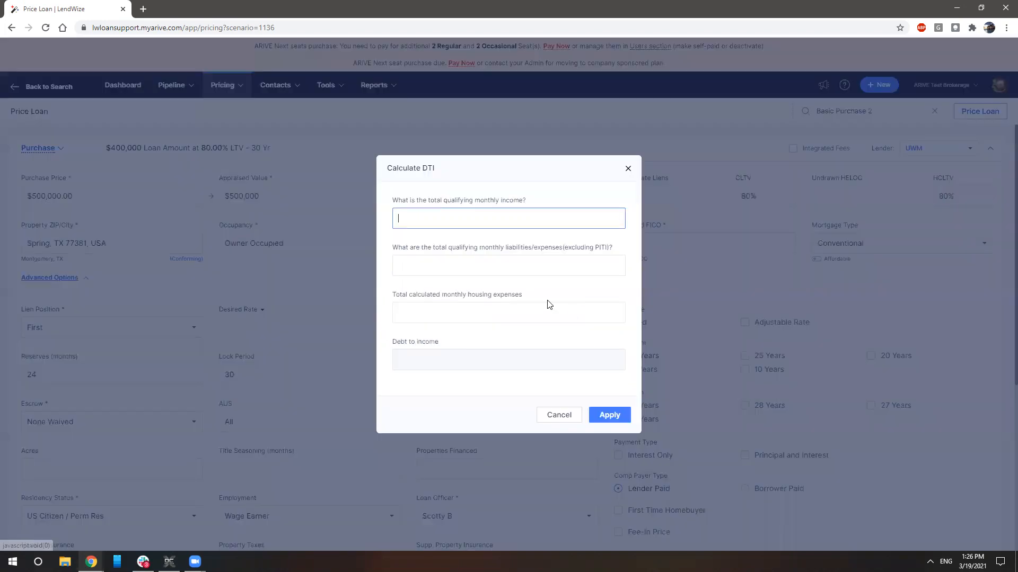
pyautogui.write('5000')
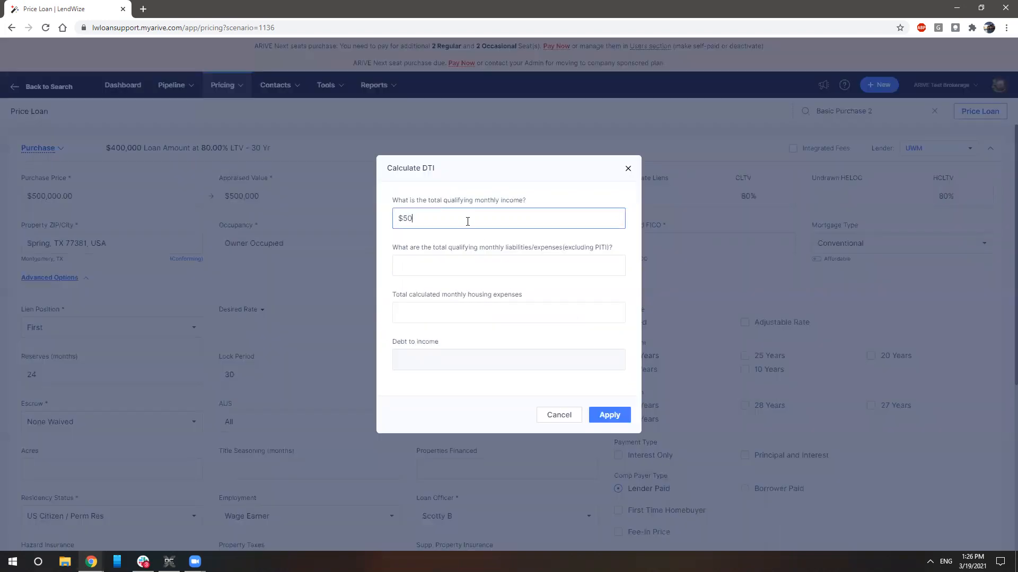
pyautogui.press('Tab')
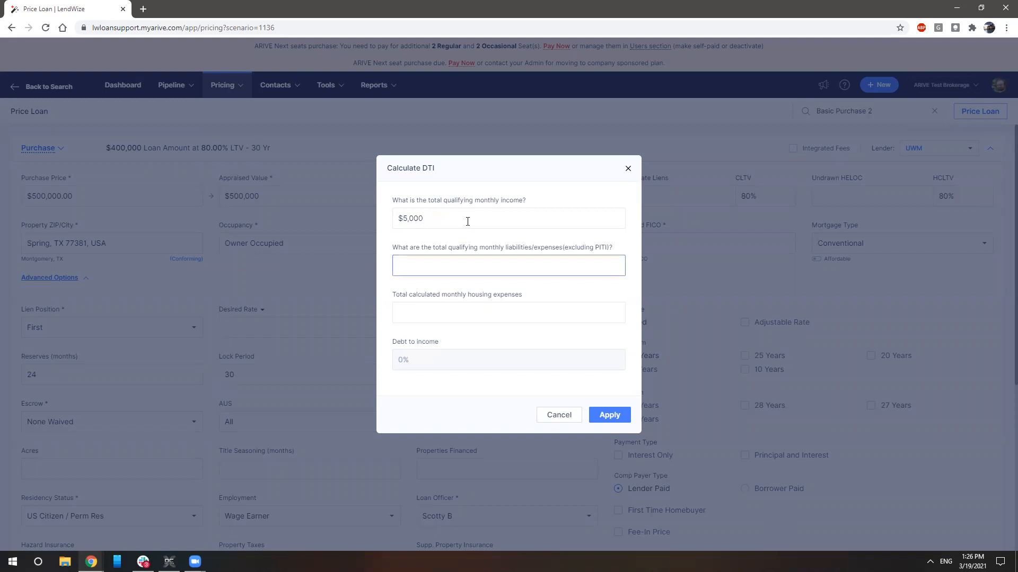
pyautogui.write('8000')
pyautogui.press('BackSpace')
pyautogui.click(604, 418)
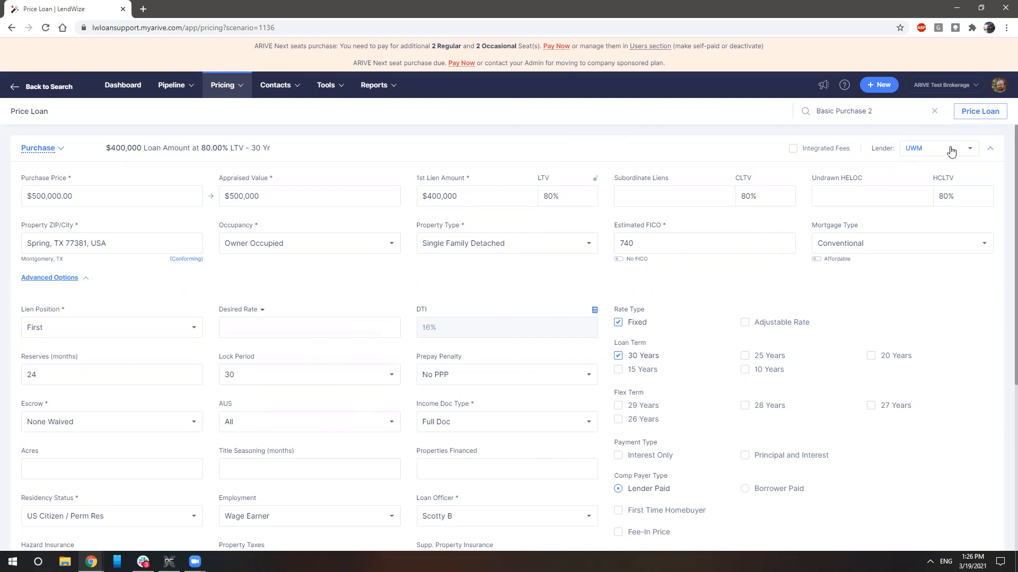
# Step: Check the scenario management option and open the Pricing Templates list in the user settings
pyautogui.click(857, 119)
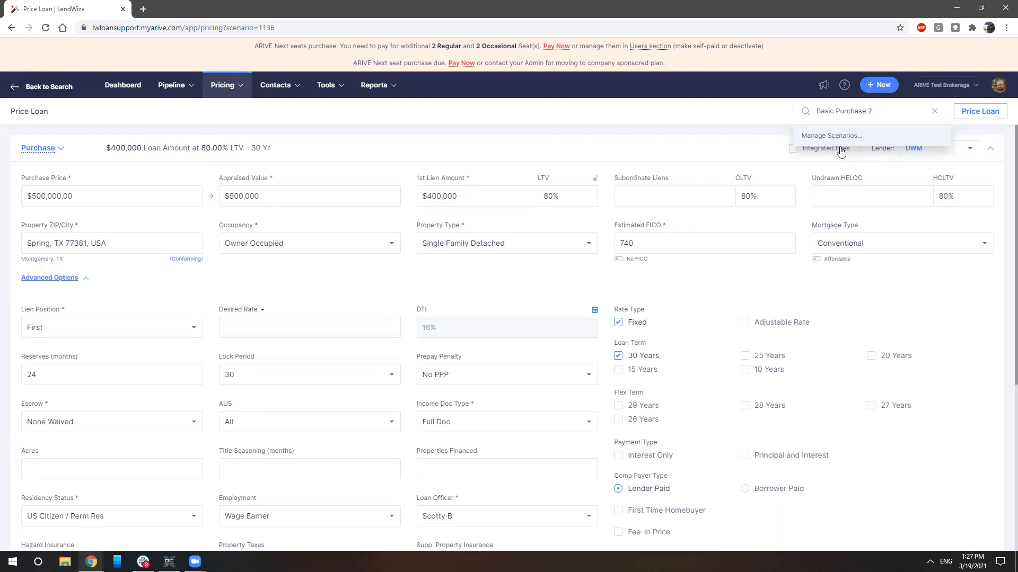
pyautogui.moveTo(998, 88)
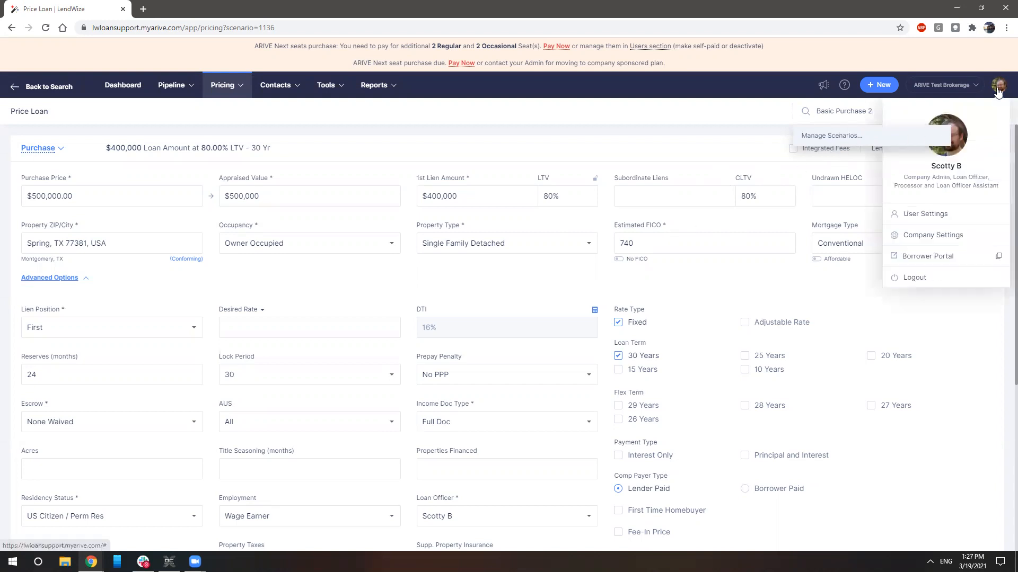
pyautogui.click(924, 214)
pyautogui.click(69, 203)
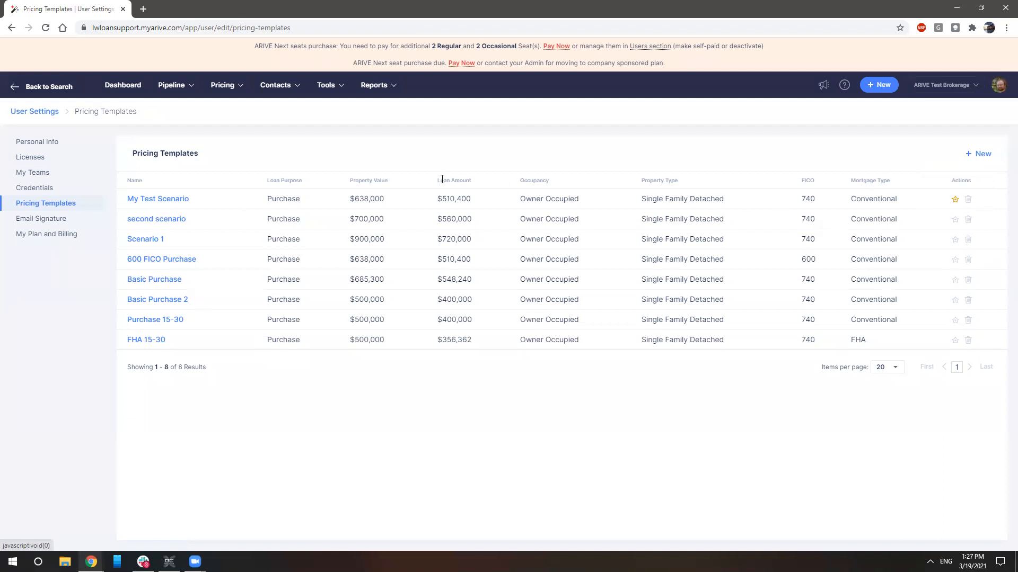
# Step: Return to the dashboard and reopen the user settings on the Personal Info page
pyautogui.click(132, 90)
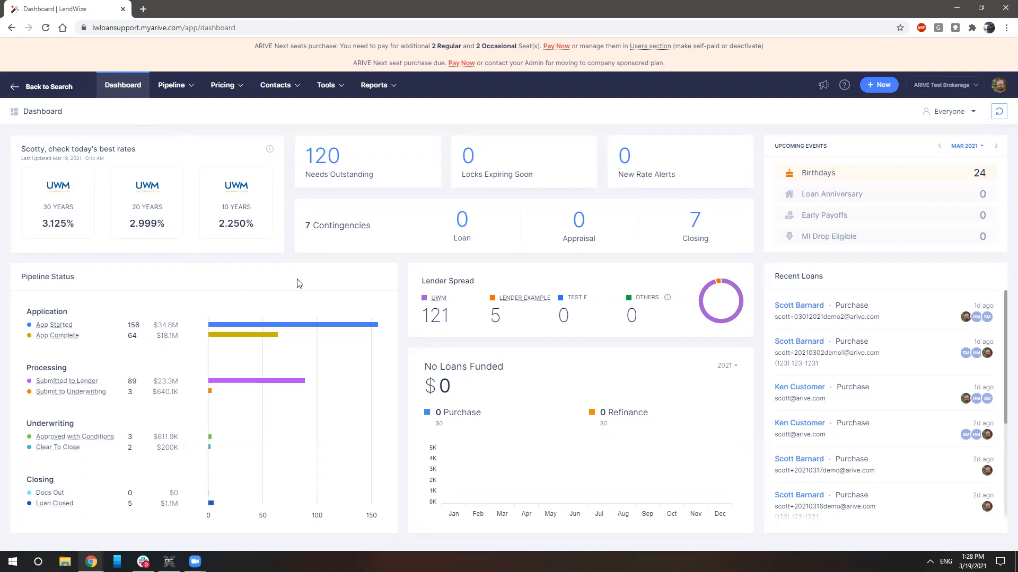
pyautogui.click(998, 86)
pyautogui.click(963, 216)
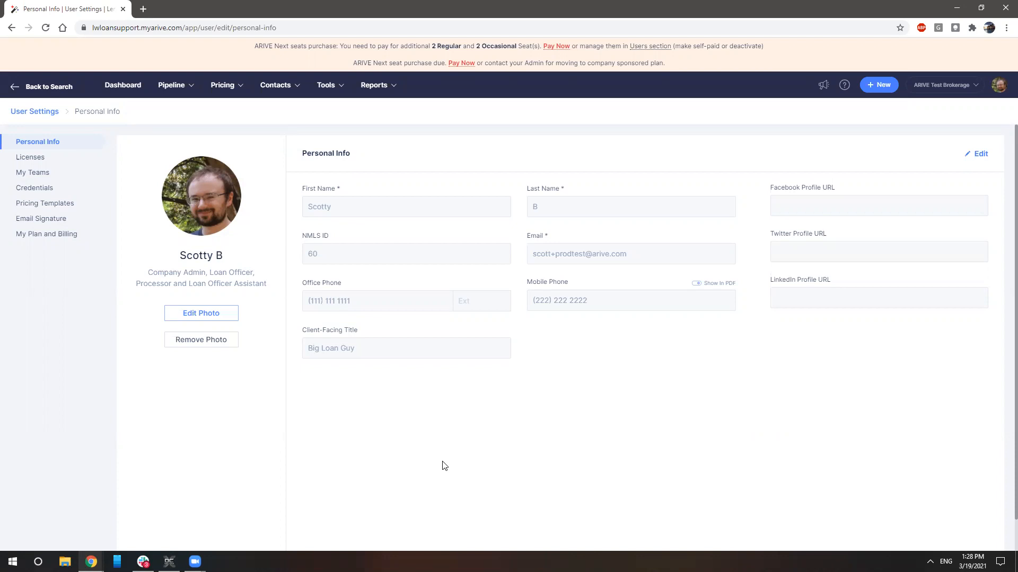
# Step: Check the options available for creating a new record
pyautogui.click(878, 97)
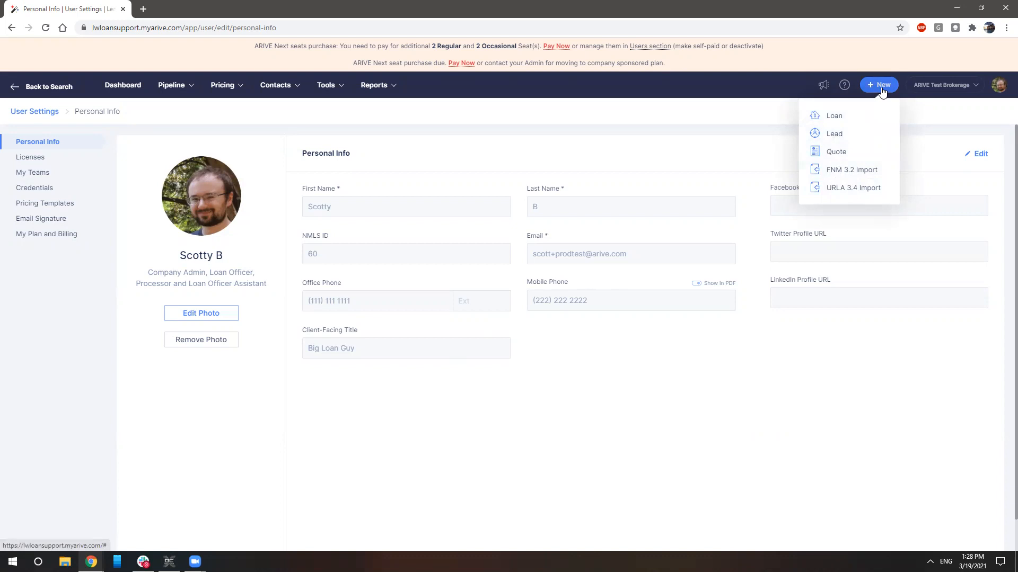
pyautogui.click(882, 91)
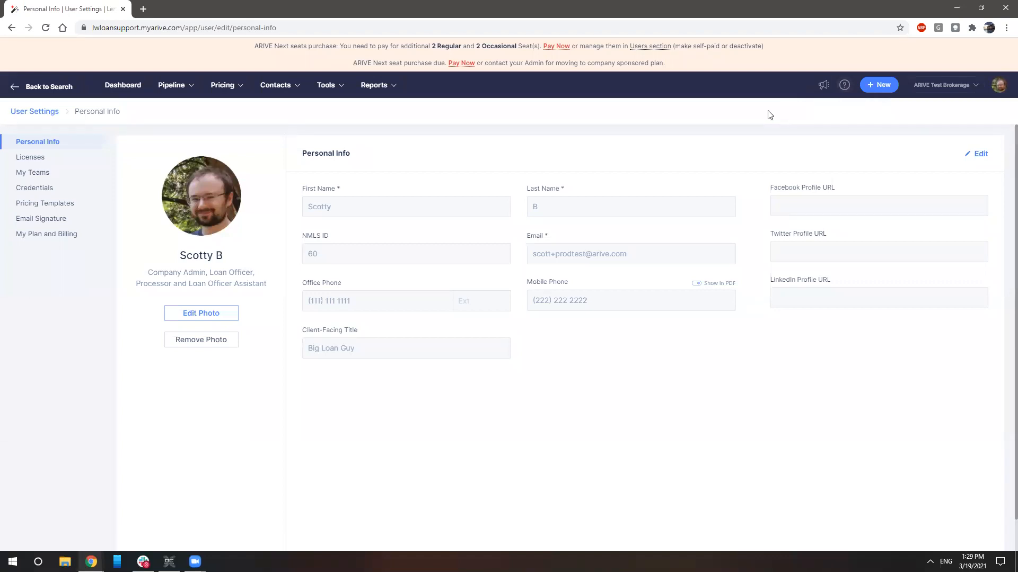
# Step: Open the ARIVE support portal at support.arive.com in a new incognito browser window
pyautogui.hotkey('ctrl', 'shift', 'n')
pyautogui.write('support.arive.com/support/login')
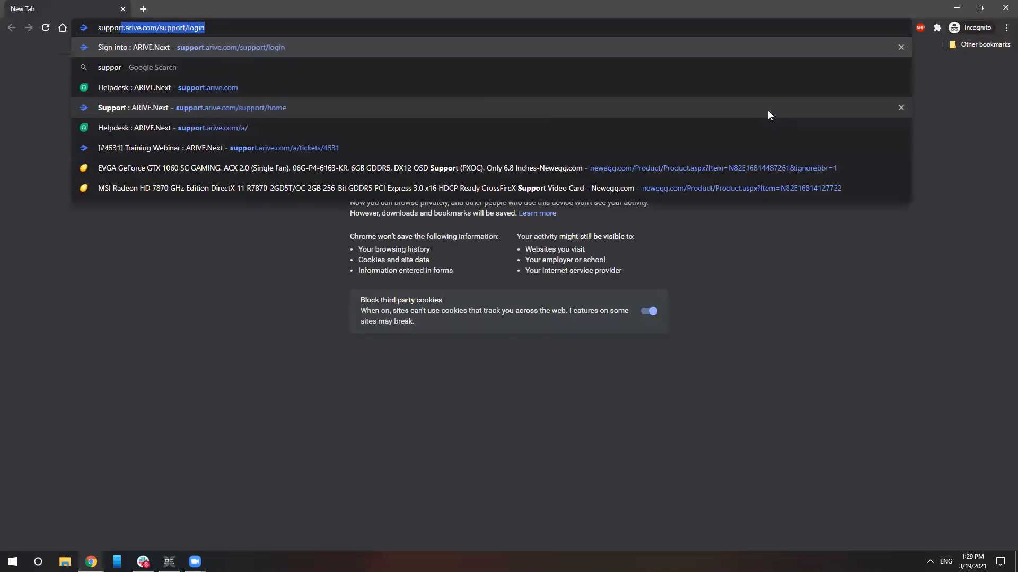
pyautogui.press('Return')
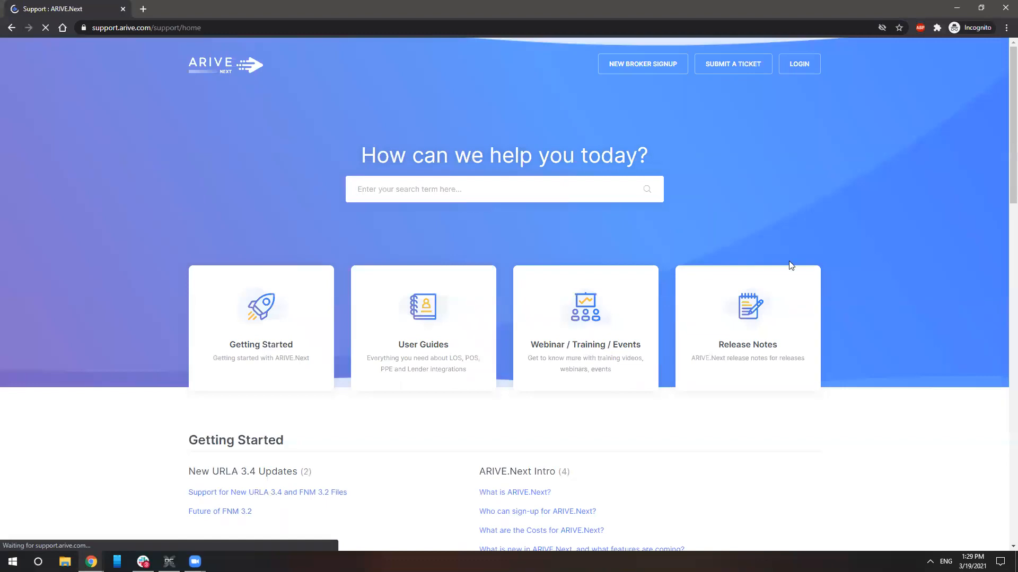
# Step: Open the Uploading Your Profile Image article under User Settings Setup in the User Guides and review its instructions and demo
pyautogui.scroll(-2, 924, 288)
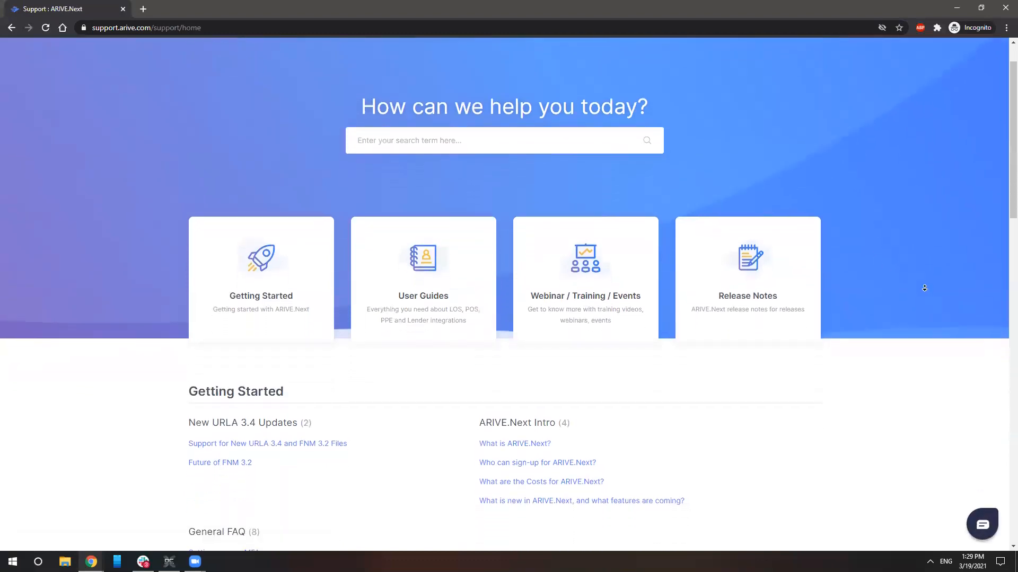
pyautogui.scroll(-2, 924, 288)
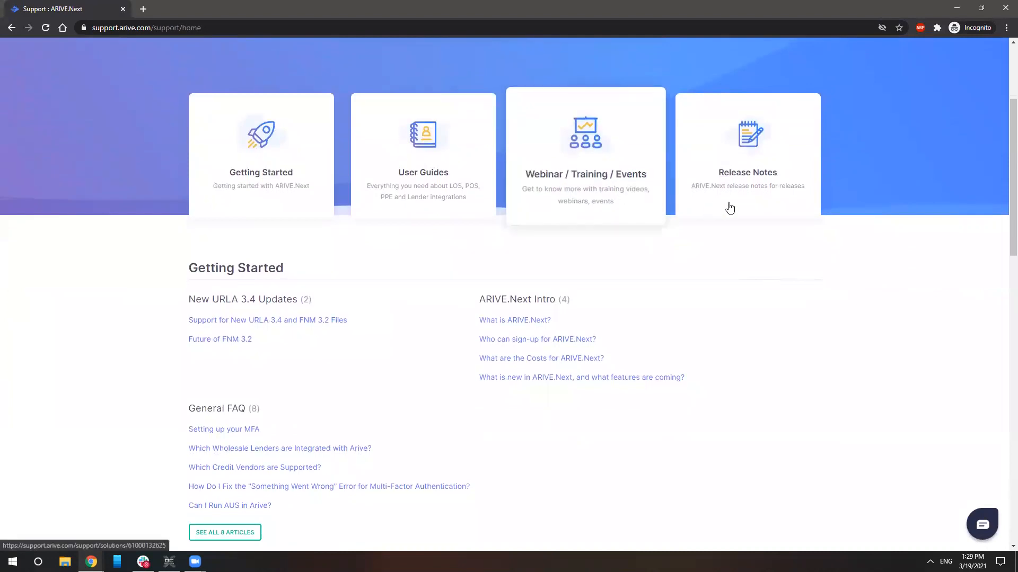
pyautogui.middleClick(791, 295)
pyautogui.scroll(-4, 792, 317)
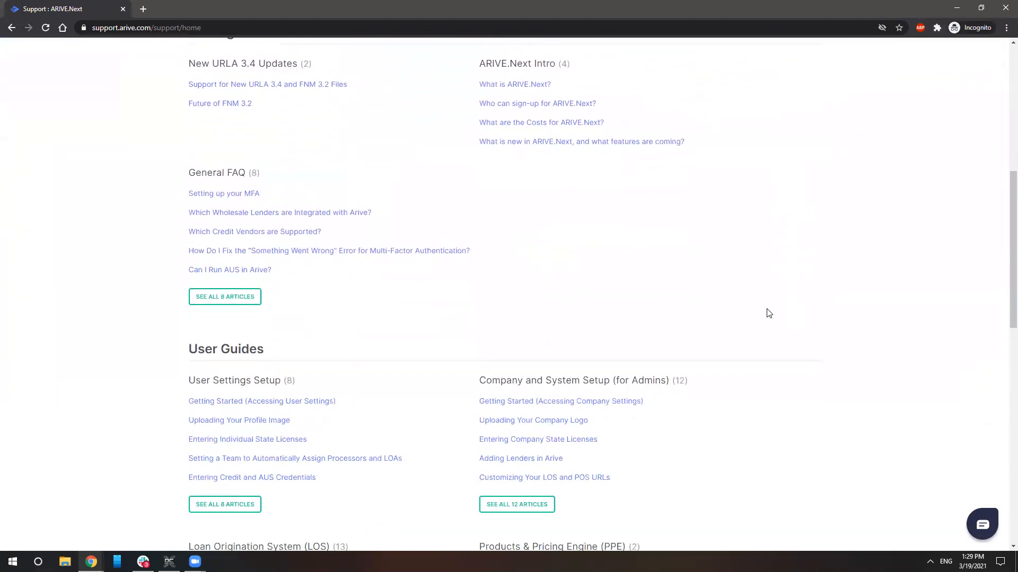
pyautogui.scroll(-4, 777, 327)
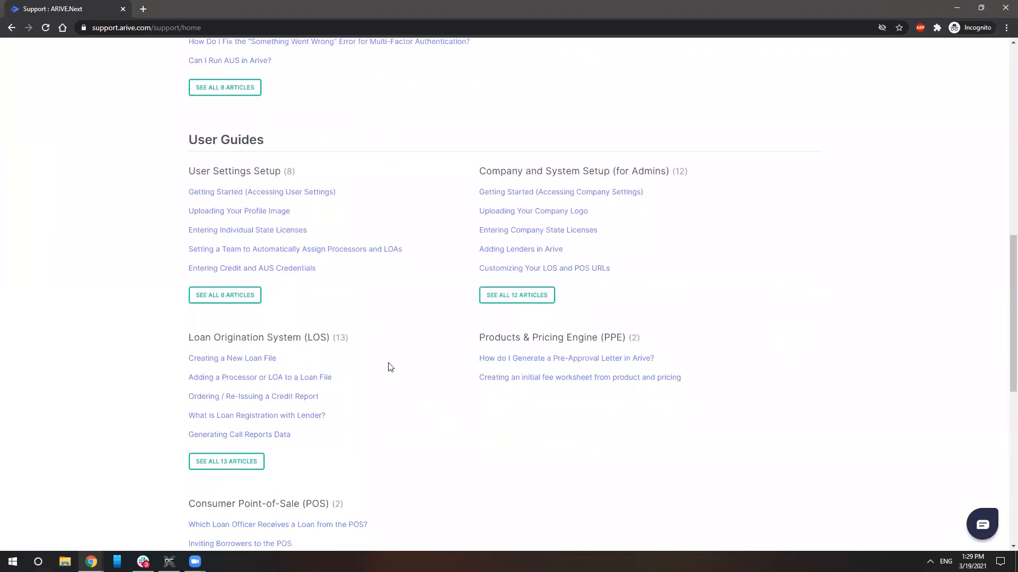
pyautogui.click(245, 213)
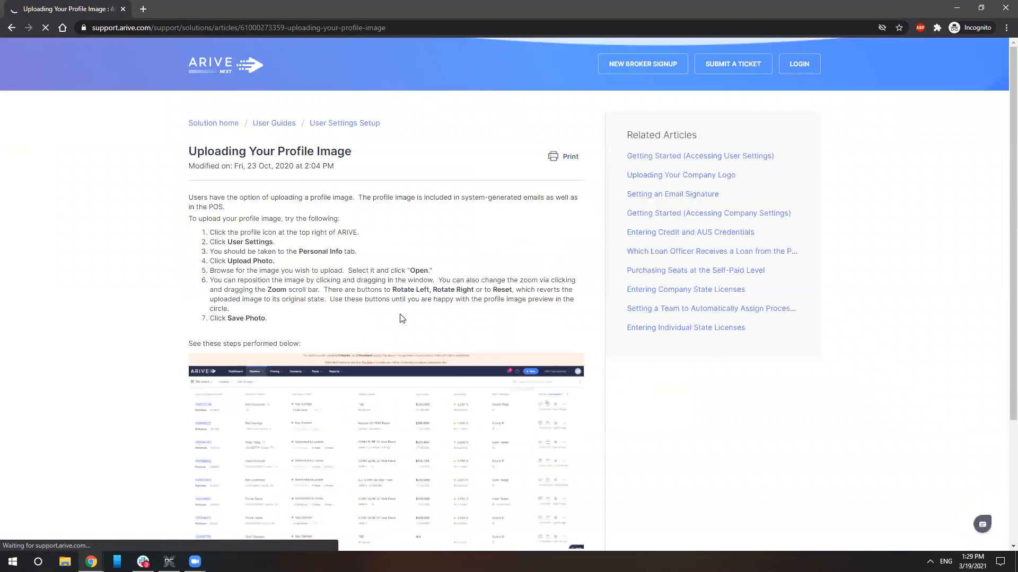
pyautogui.middleClick(432, 289)
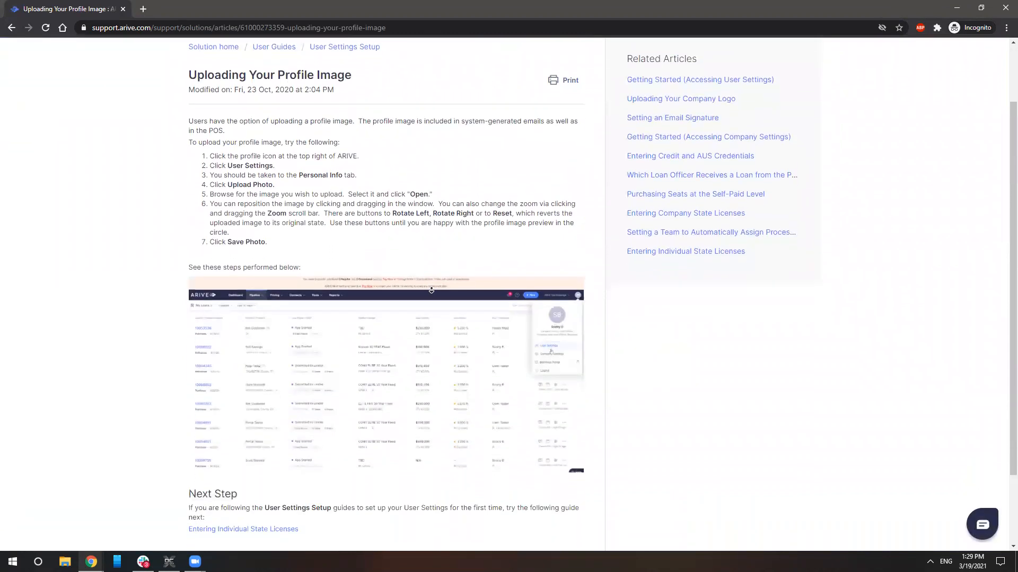
pyautogui.middleClick(431, 292)
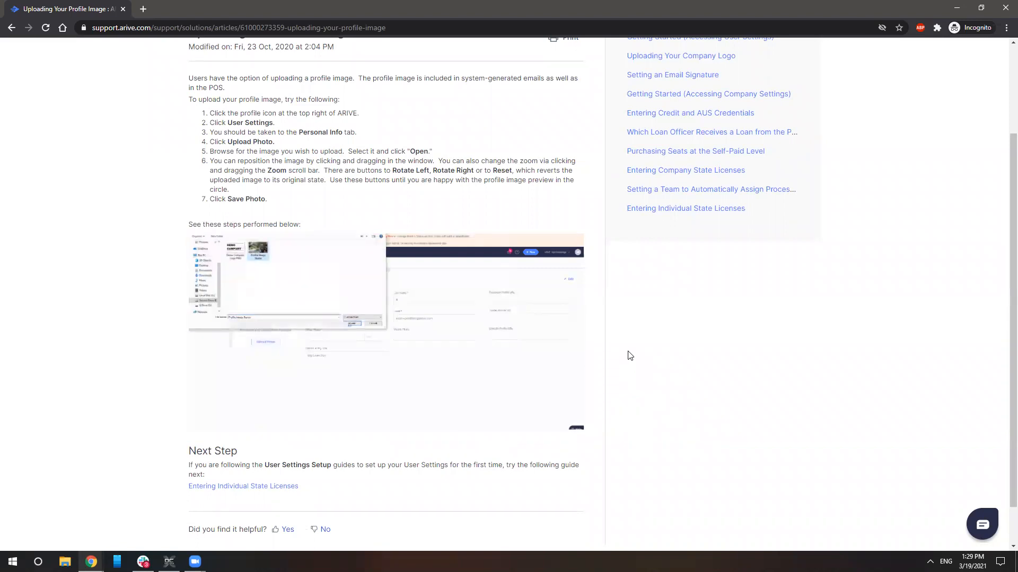
pyautogui.moveTo(281, 198); pyautogui.dragTo(207, 113)
pyautogui.click(740, 387)
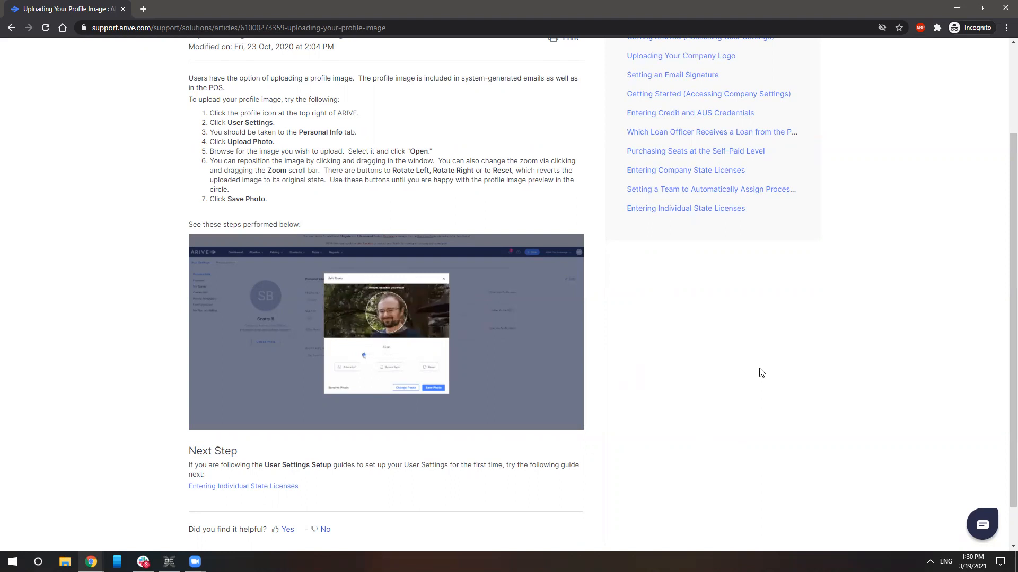
# Step: View the support chat's messaging and FAQ options, and close the chat
pyautogui.click(987, 529)
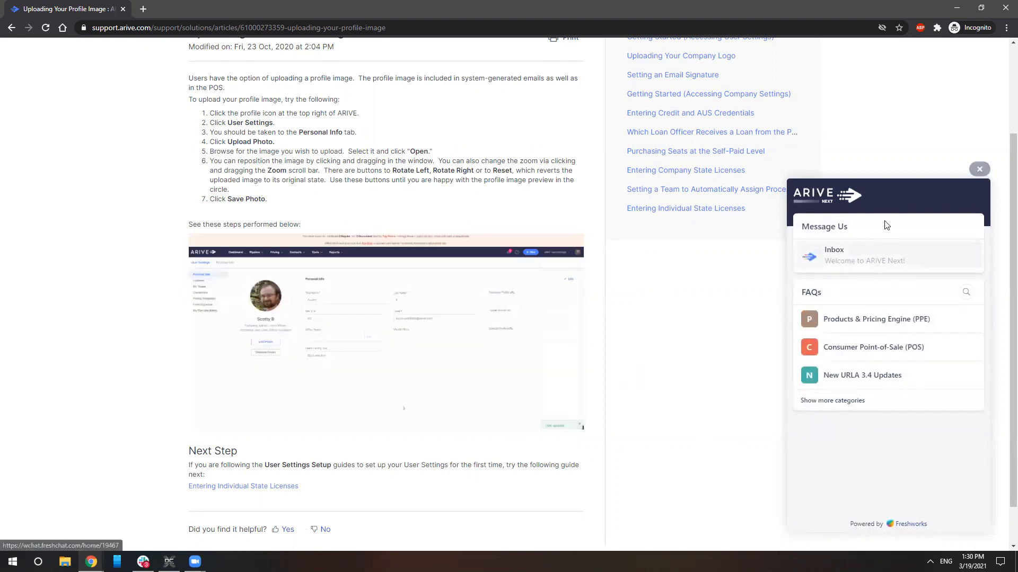
pyautogui.click(980, 169)
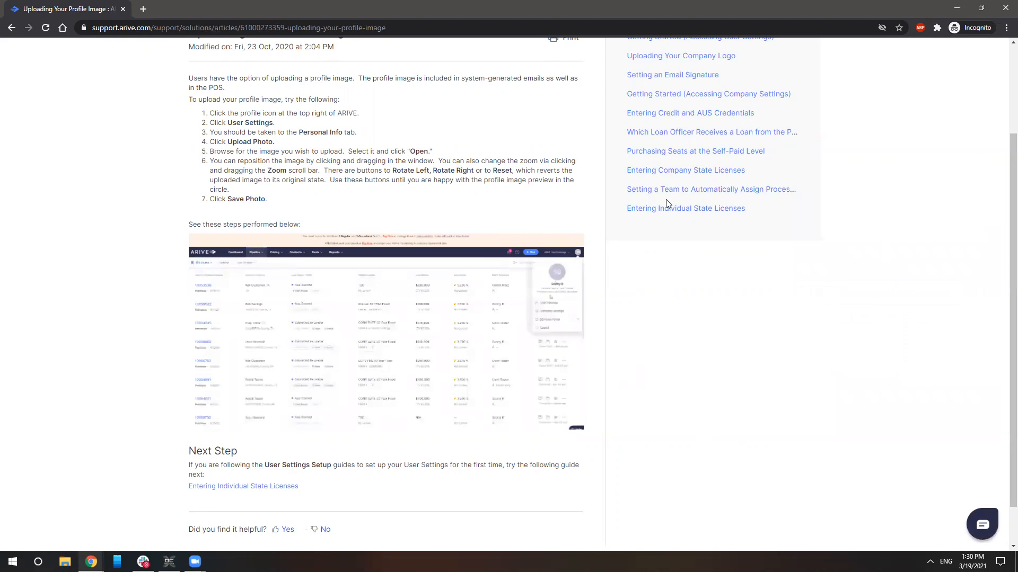
# Step: Return to the Personal Info window, view the ARIVE.Next update announcements, and close them
pyautogui.hotkey('alt', 'Tab')
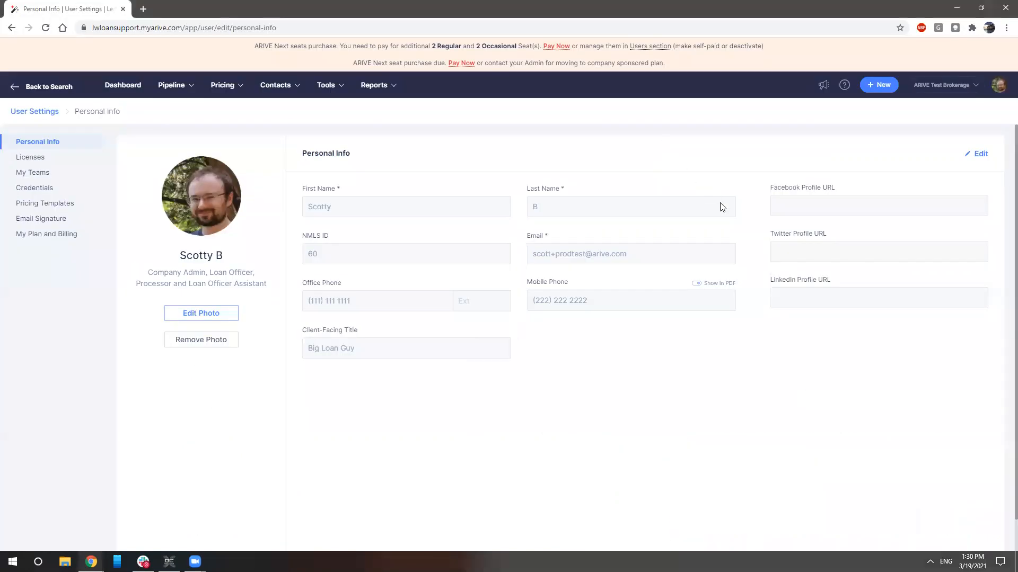
pyautogui.click(824, 86)
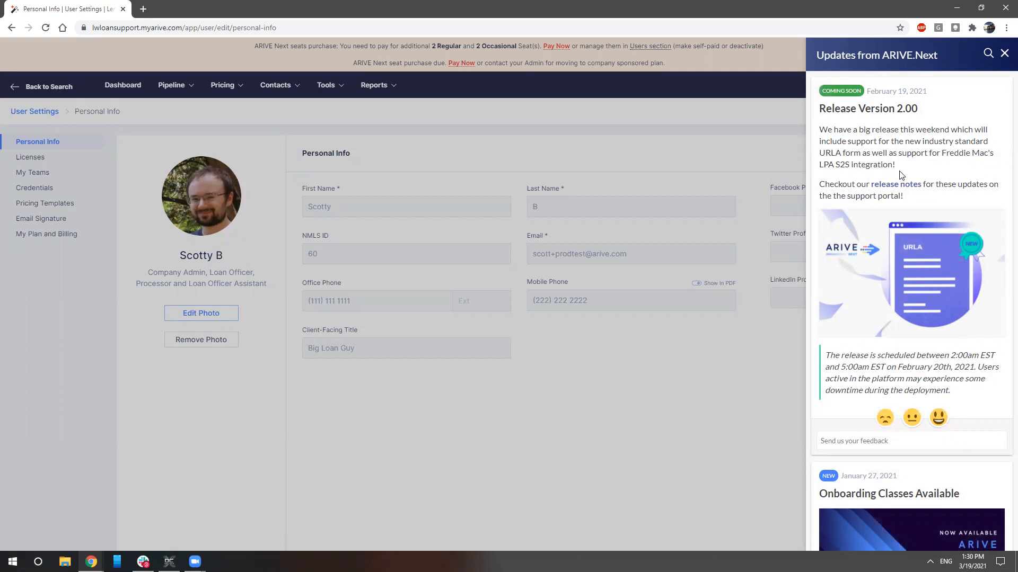
pyautogui.click(1005, 53)
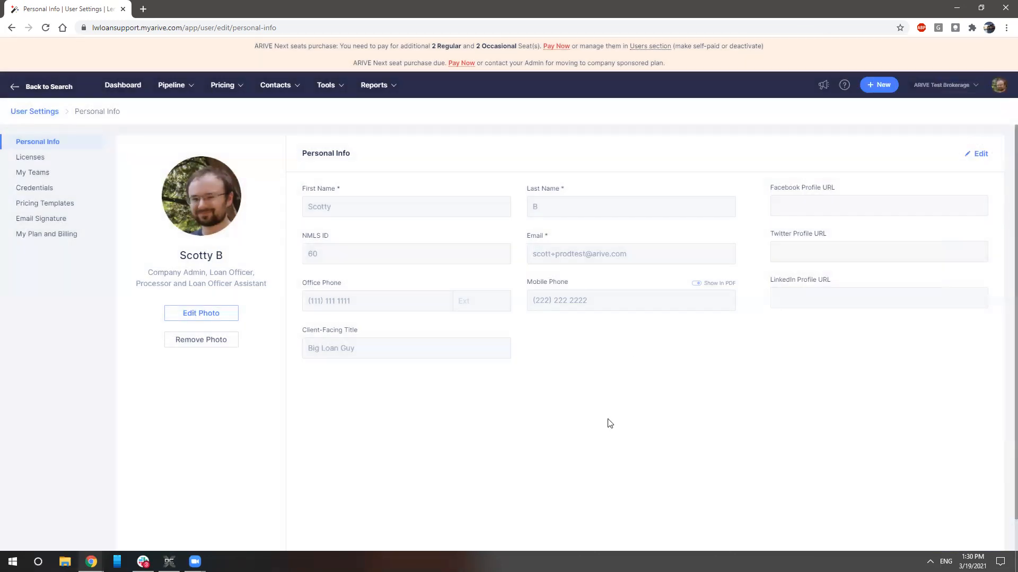